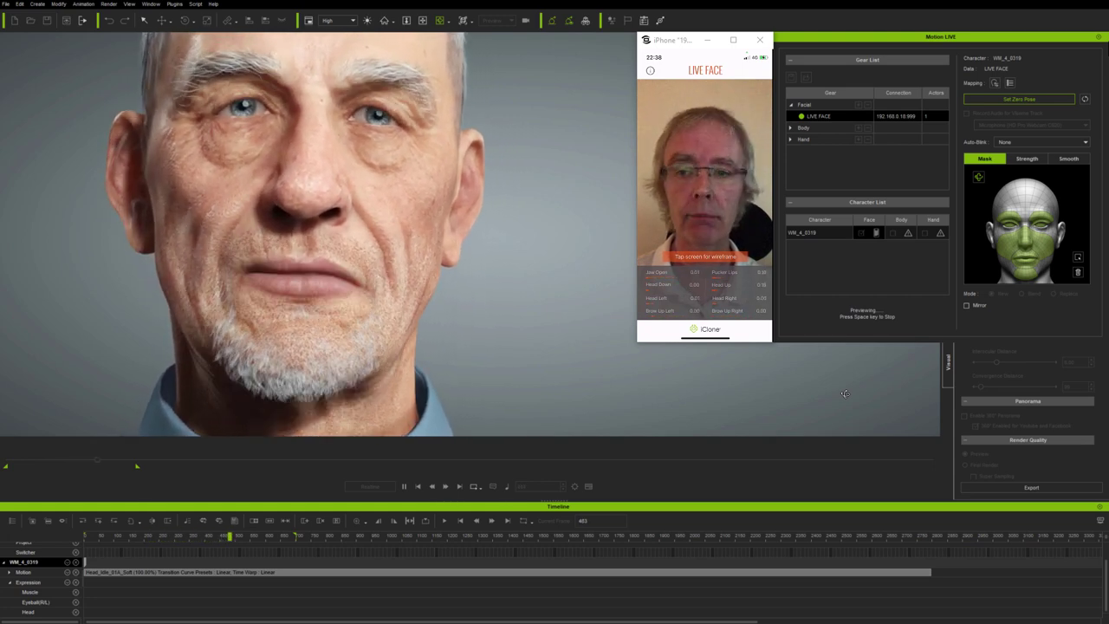
# Step: Record a live phone facial performance onto the old man's Expression track
pyautogui.press('space')
pyautogui.click(909, 317)
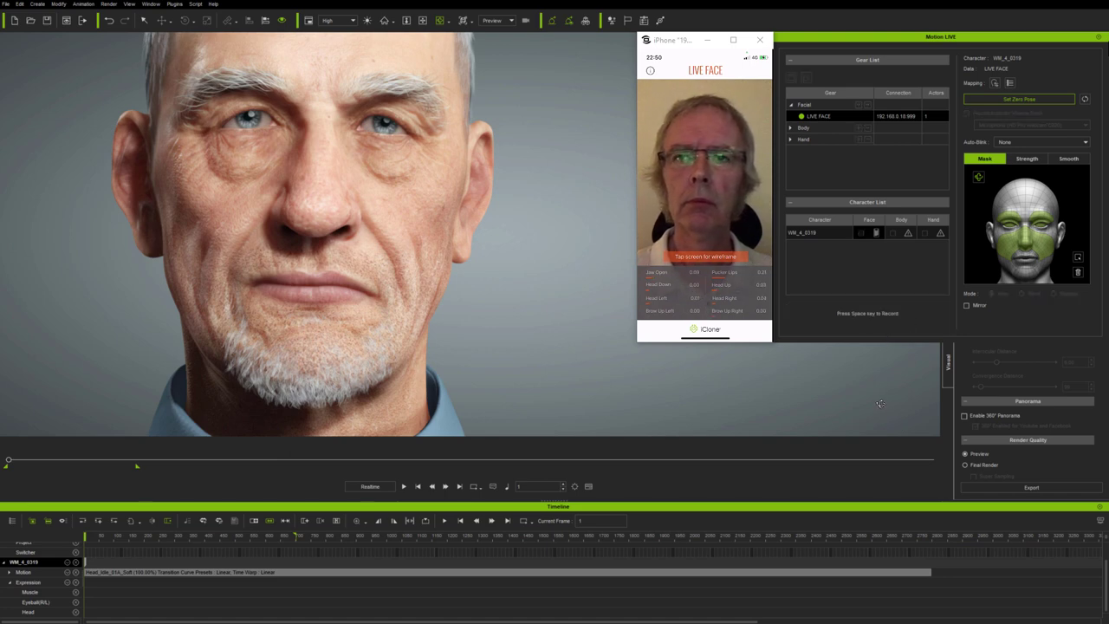
pyautogui.press('space')
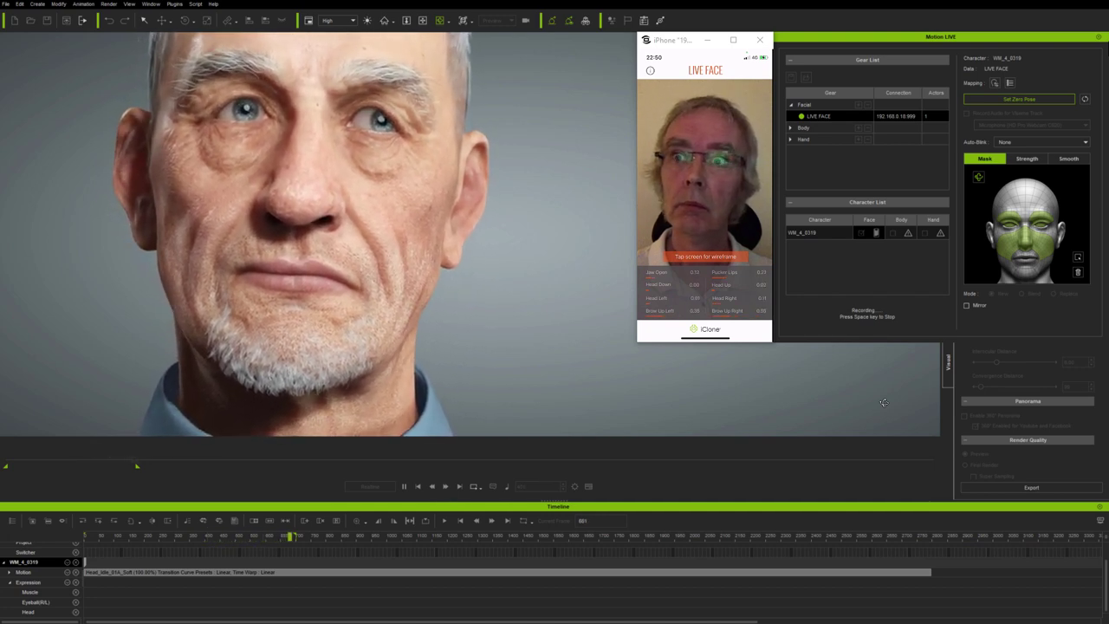
pyautogui.press('space')
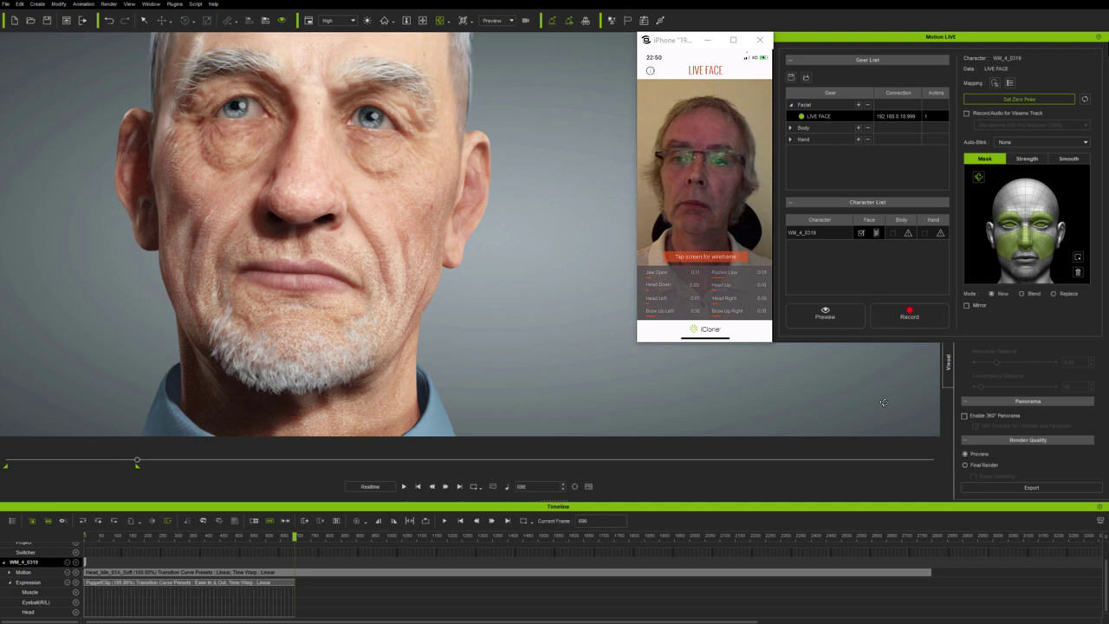
# Step: Rewind and play back the recorded PuppetClip, then scrub toward the start
pyautogui.click(419, 486)
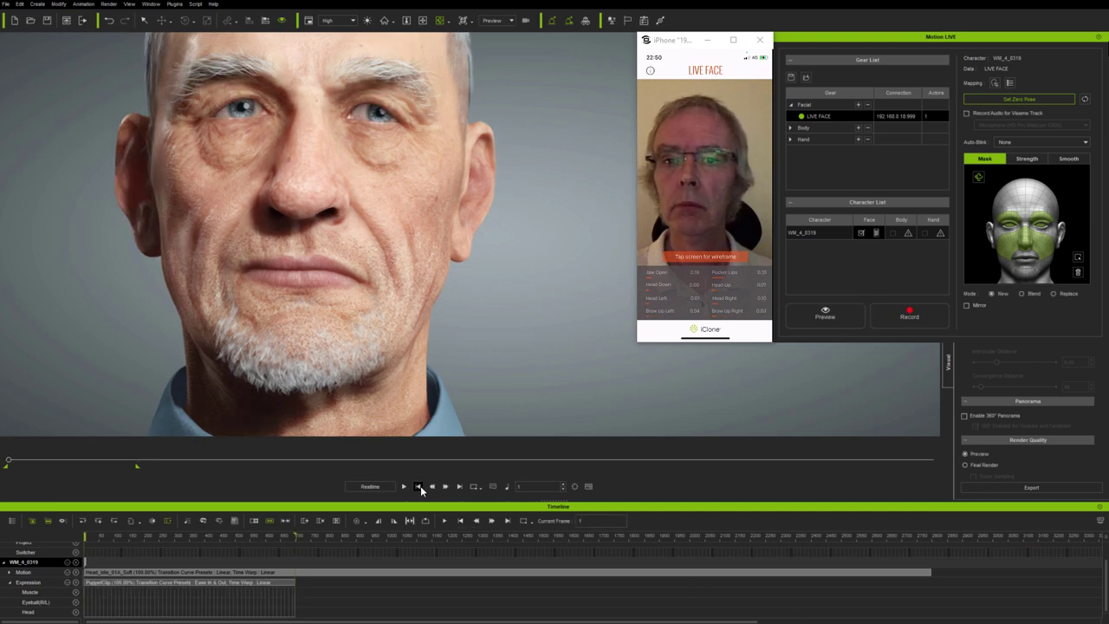
pyautogui.click(403, 485)
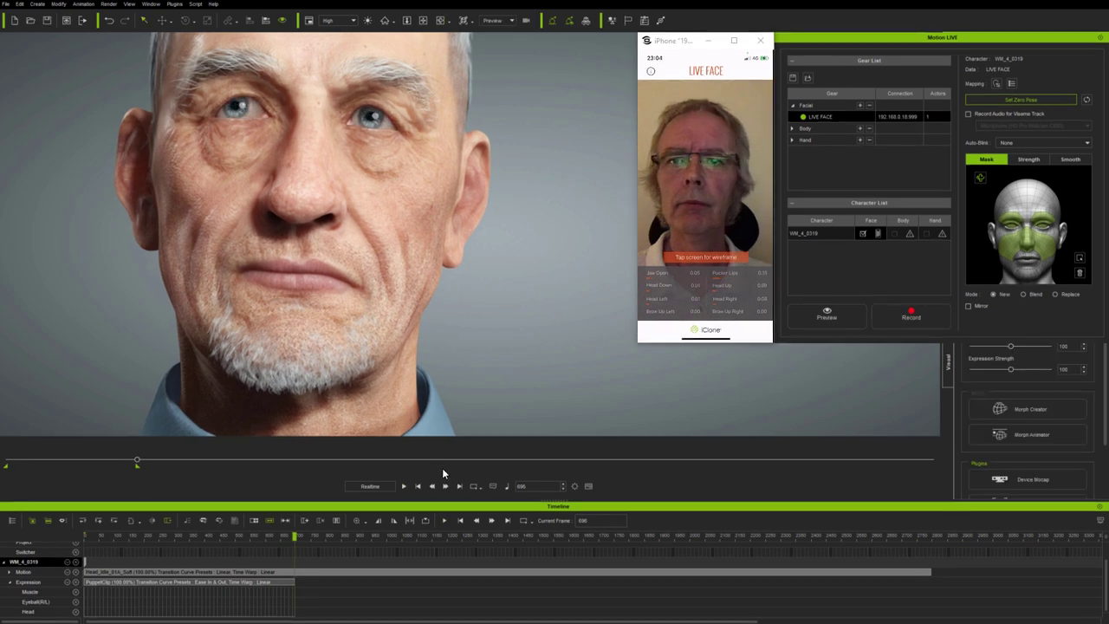
pyautogui.moveTo(294, 536); pyautogui.dragTo(86, 536)
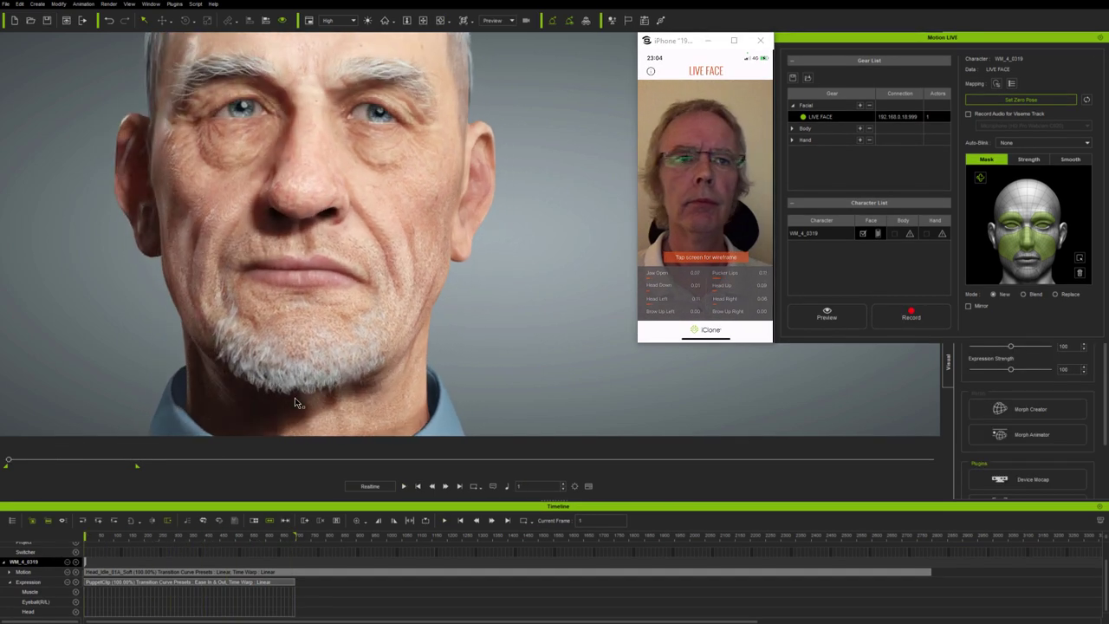
# Step: Close Motion LIVE and open the AccuLips editor from Create Script
pyautogui.click(1100, 38)
pyautogui.click(760, 40)
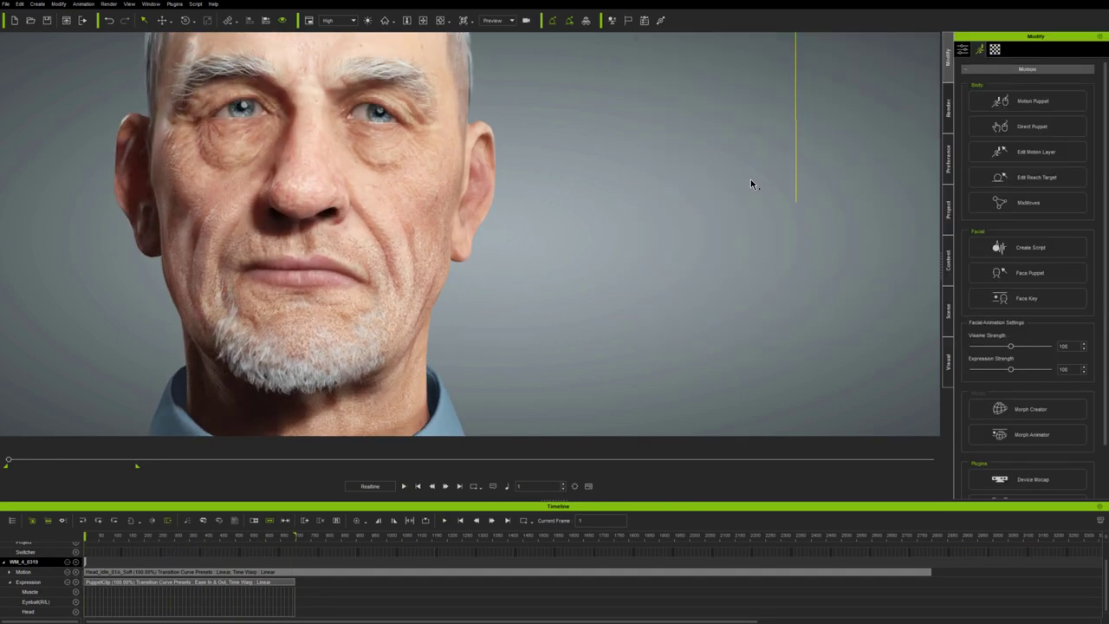
pyautogui.click(1043, 247)
pyautogui.click(637, 305)
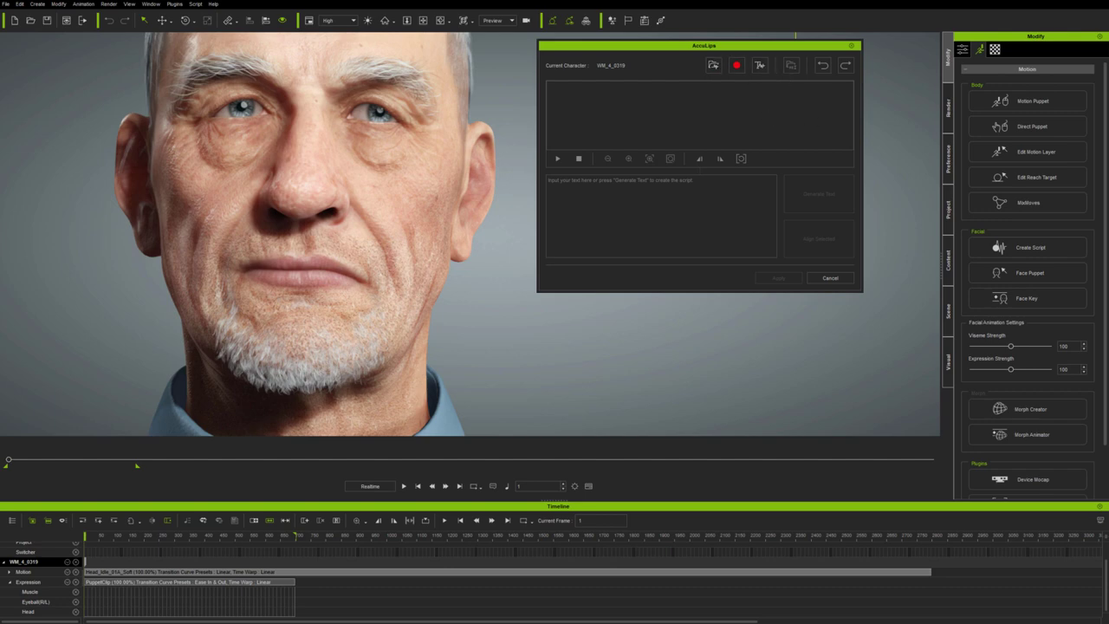
# Step: Drag the voice recording into AccuLips and fit the whole waveform in view
pyautogui.moveTo(1108, 286); pyautogui.dragTo(743, 126)
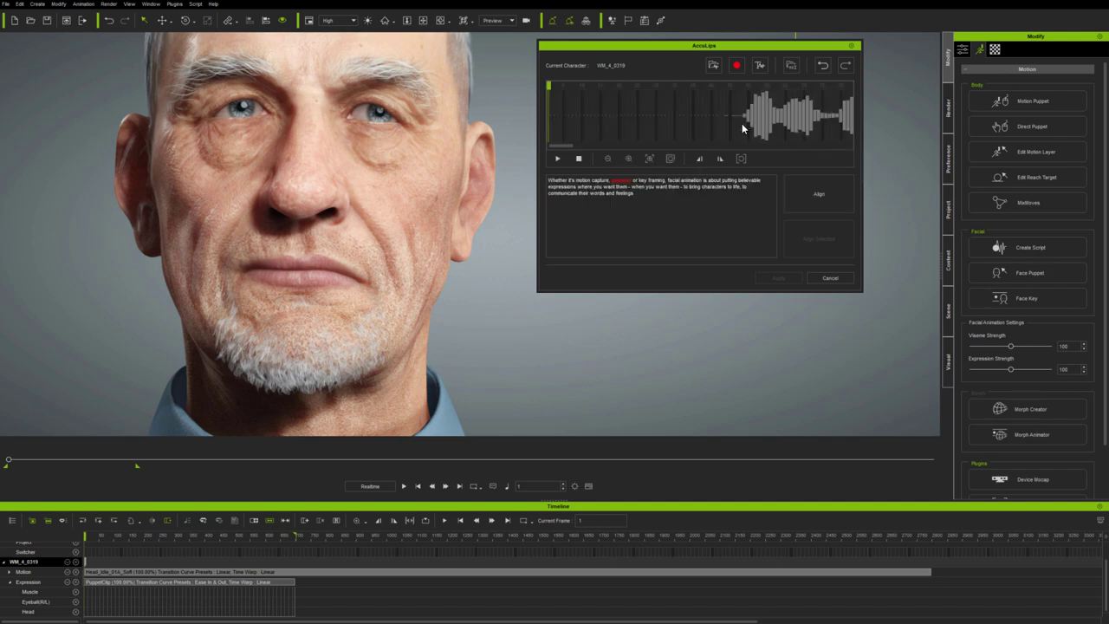
pyautogui.moveTo(563, 151); pyautogui.dragTo(534, 158)
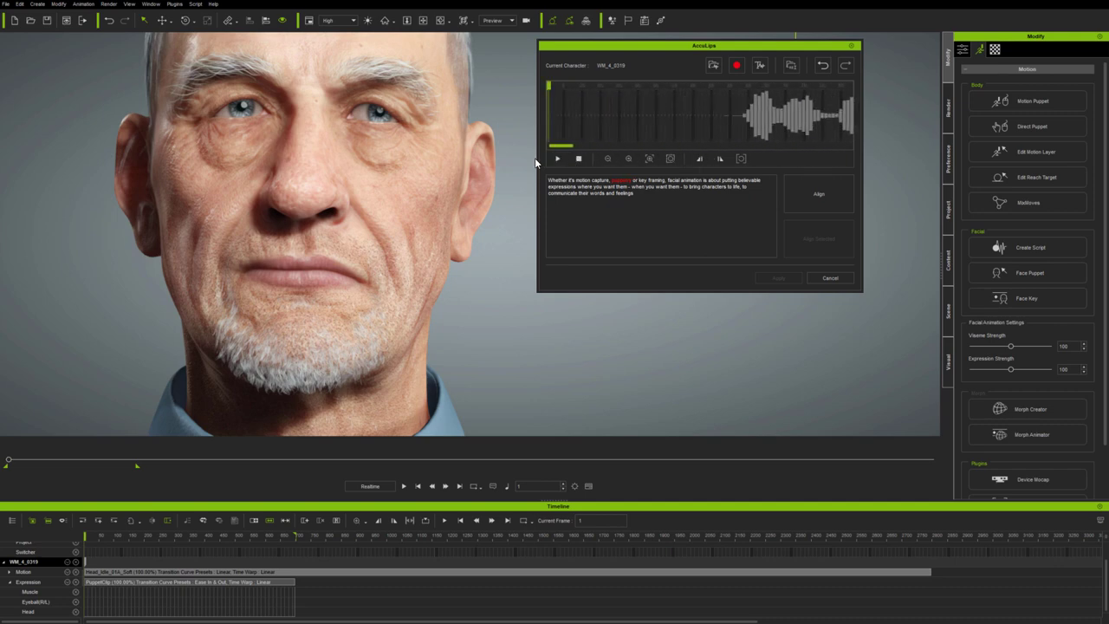
pyautogui.click(669, 160)
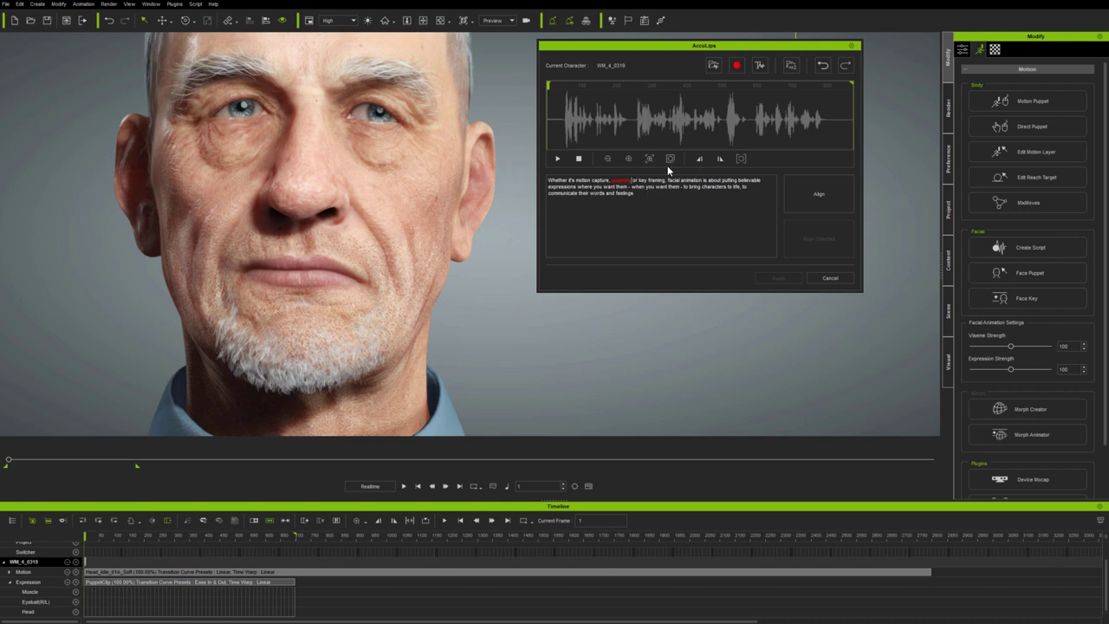
# Step: Replace 'puppetry' with 'puppet tree' in the AccuLips script, then align it to the voice
pyautogui.press('BackSpace')
pyautogui.press('BackSpace')
pyautogui.write('tree')
pyautogui.click(824, 195)
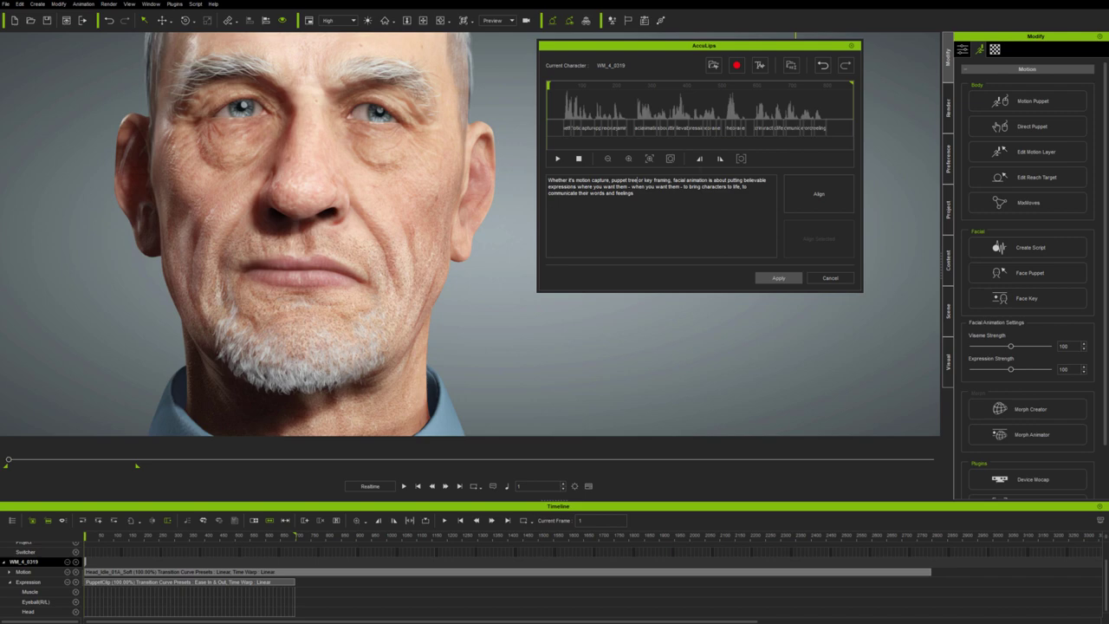
# Step: Apply the lip-sync to add Viseme and Voice tracks, then play and scrub to check it
pyautogui.click(778, 278)
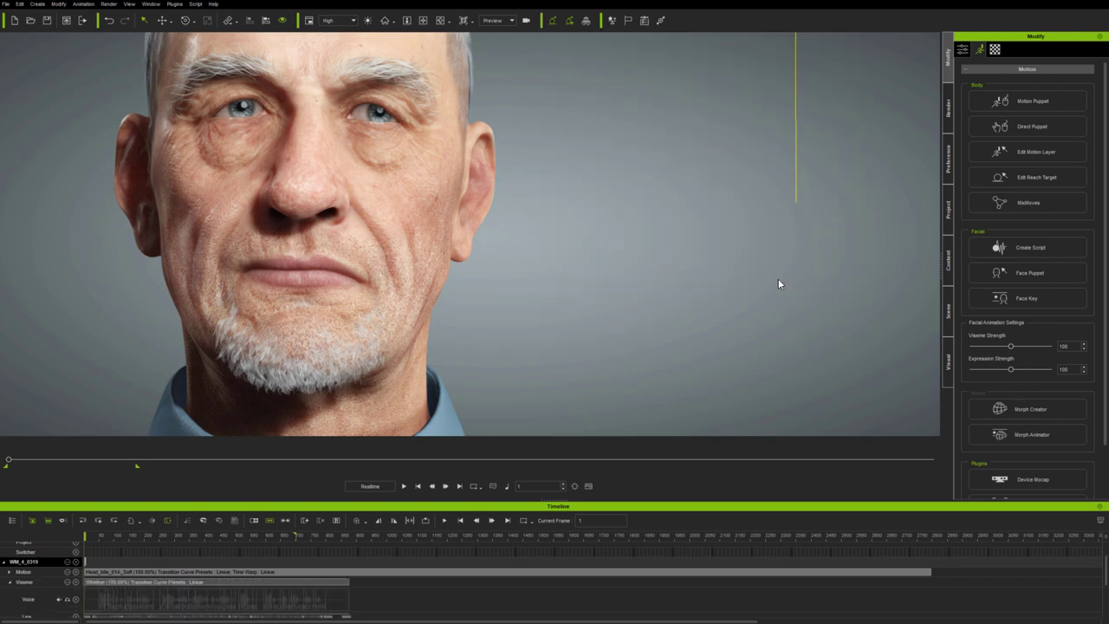
pyautogui.scroll(-1, 443, 548)
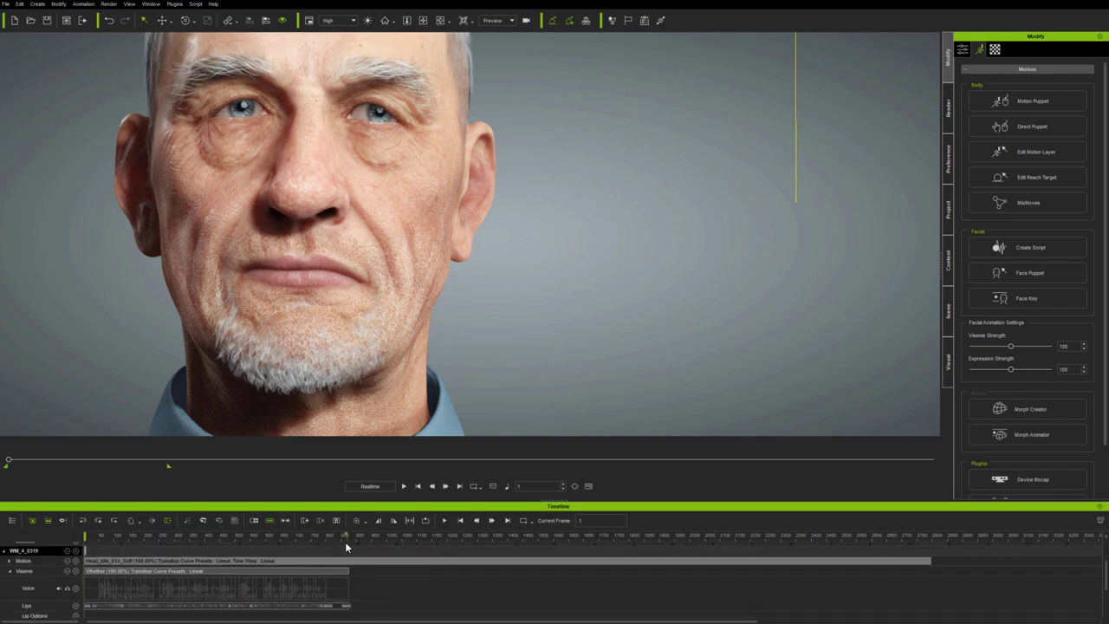
pyautogui.scroll(-3, 440, 588)
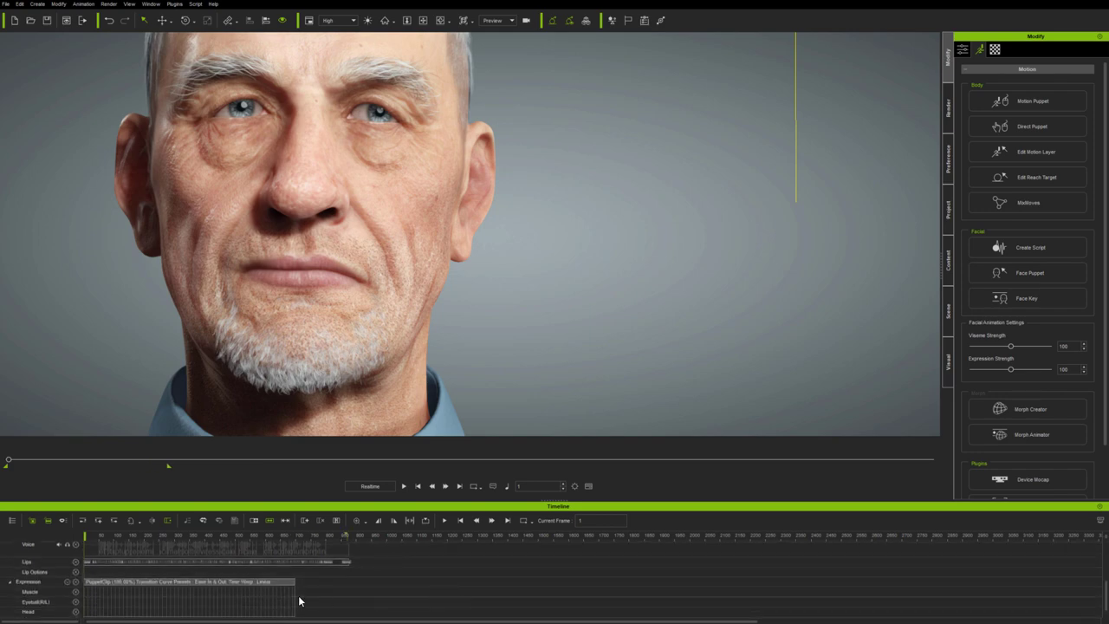
pyautogui.scroll(5, 482, 582)
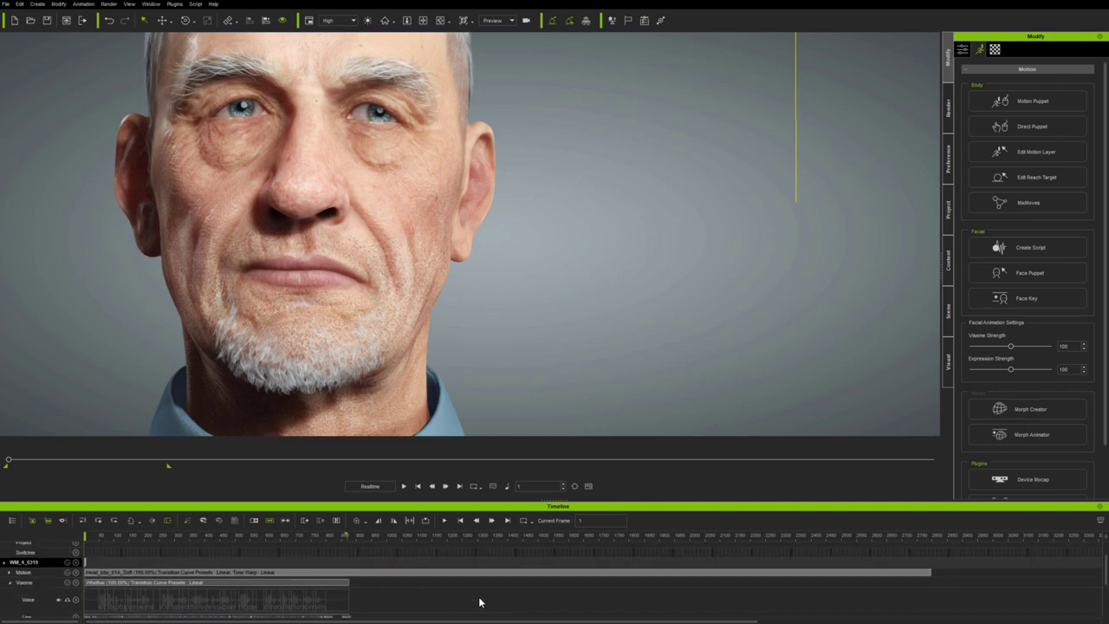
pyautogui.click(403, 485)
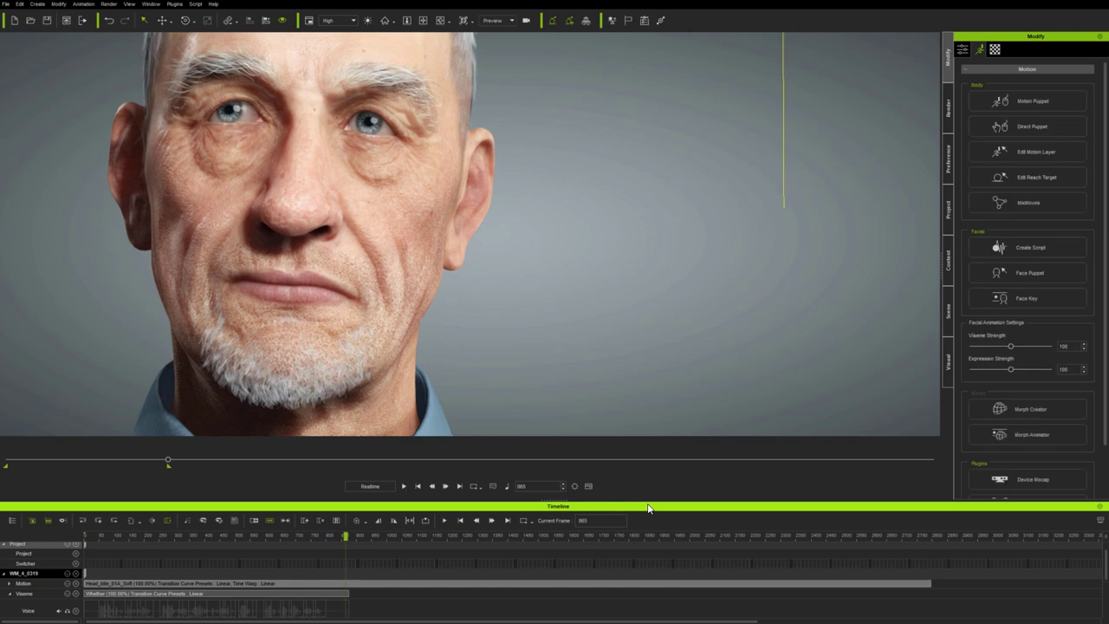
pyautogui.moveTo(345, 537); pyautogui.dragTo(265, 544)
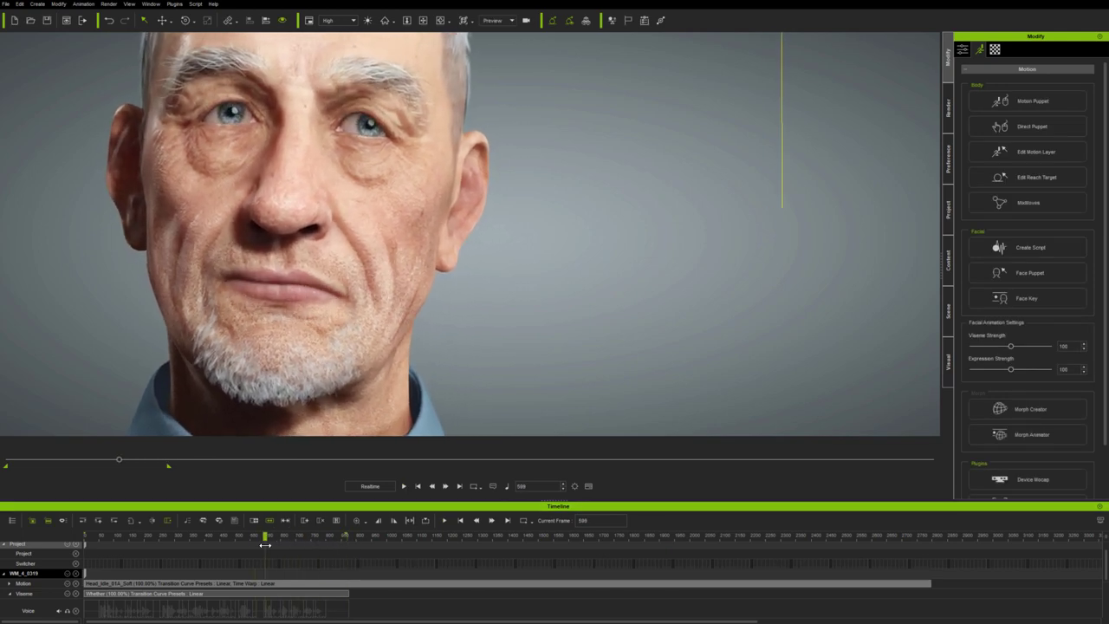
# Step: From the first frame, reopen Motion LIVE, preview the face feed and start a second capture pass
pyautogui.click(417, 486)
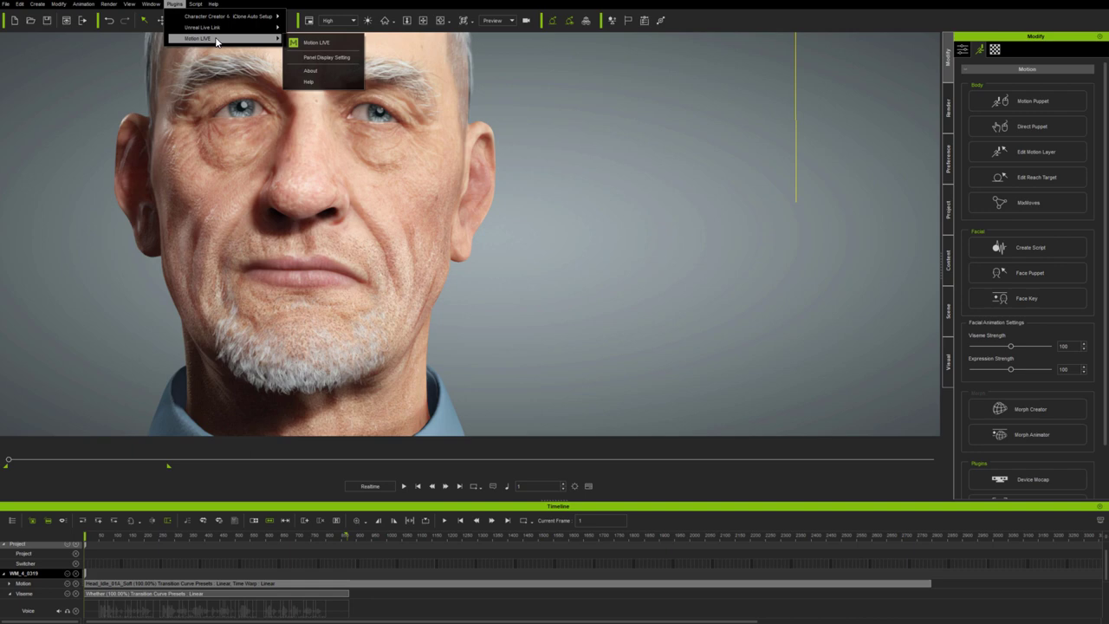
pyautogui.click(316, 42)
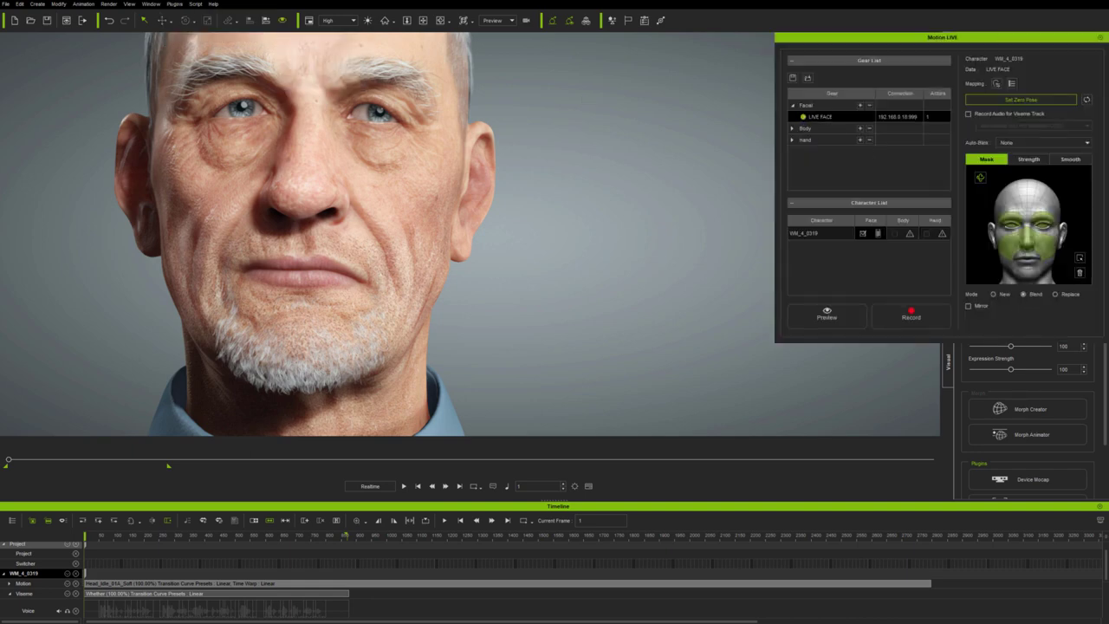
pyautogui.click(826, 314)
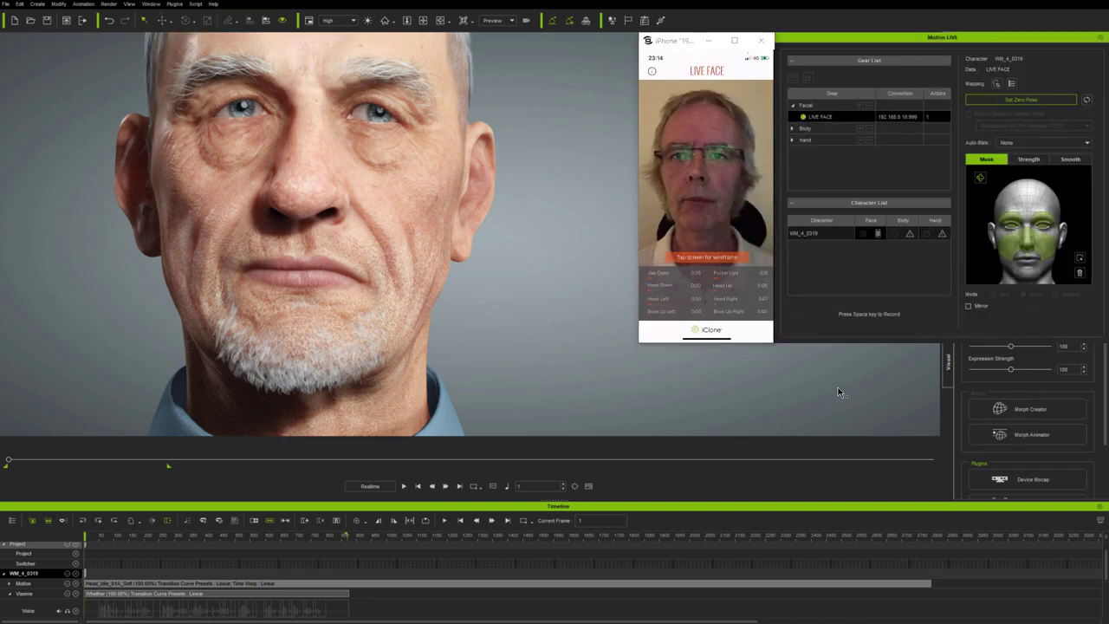
pyautogui.press('space')
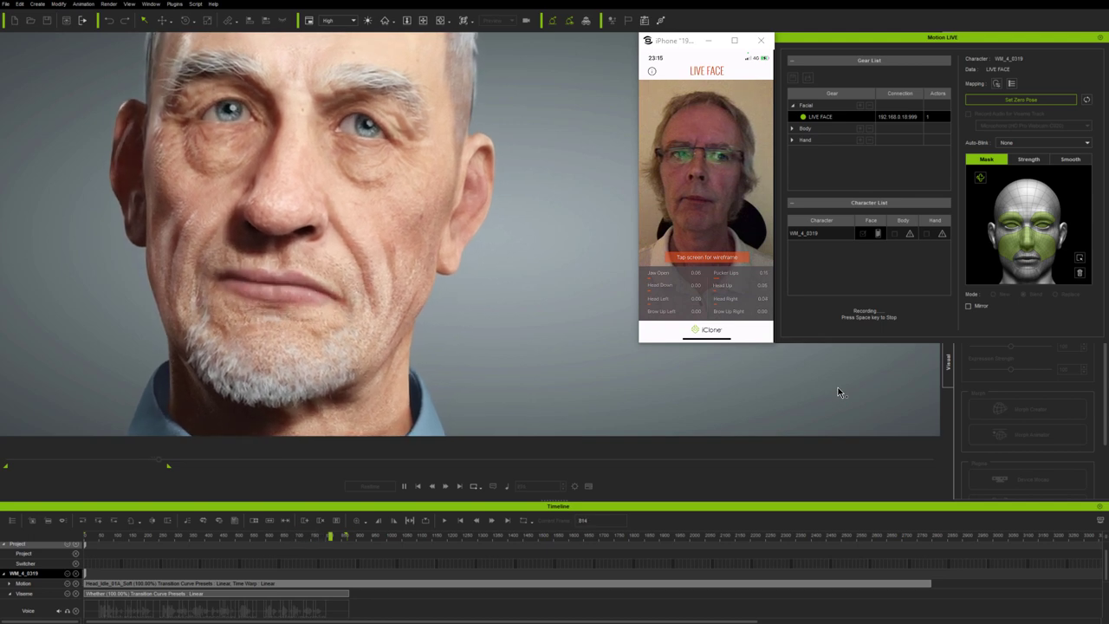
# Step: Stop the second capture and play the blended animation from the start
pyautogui.press('space')
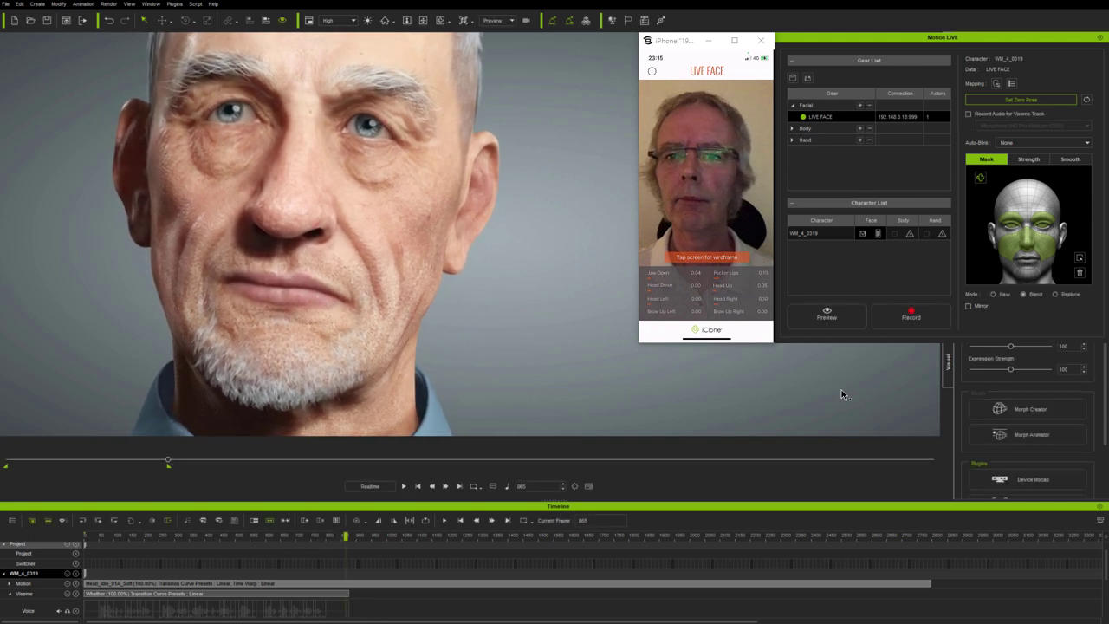
pyautogui.click(417, 486)
pyautogui.press('space')
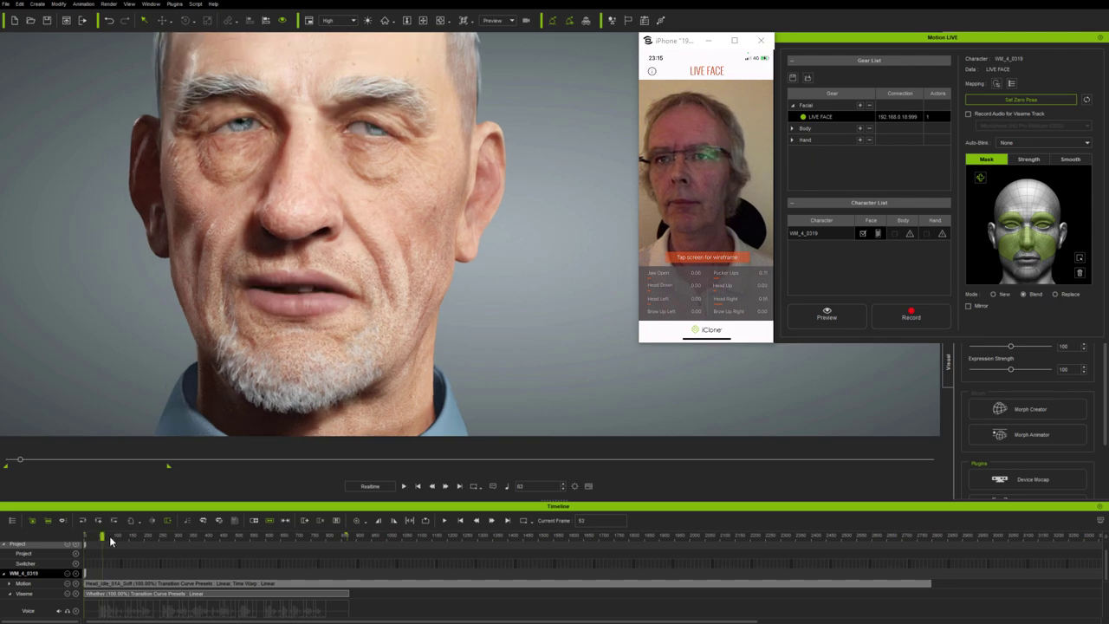
pyautogui.moveTo(109, 535); pyautogui.dragTo(66, 537)
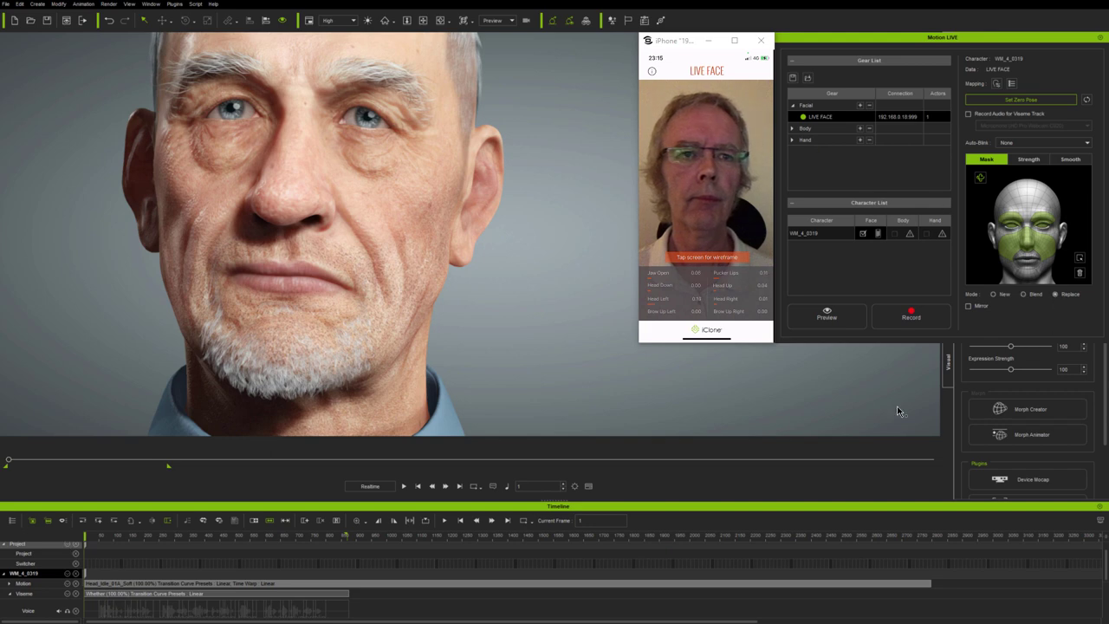
# Step: Record another live facial take and scrub back to review it
pyautogui.click(901, 315)
pyautogui.press('space')
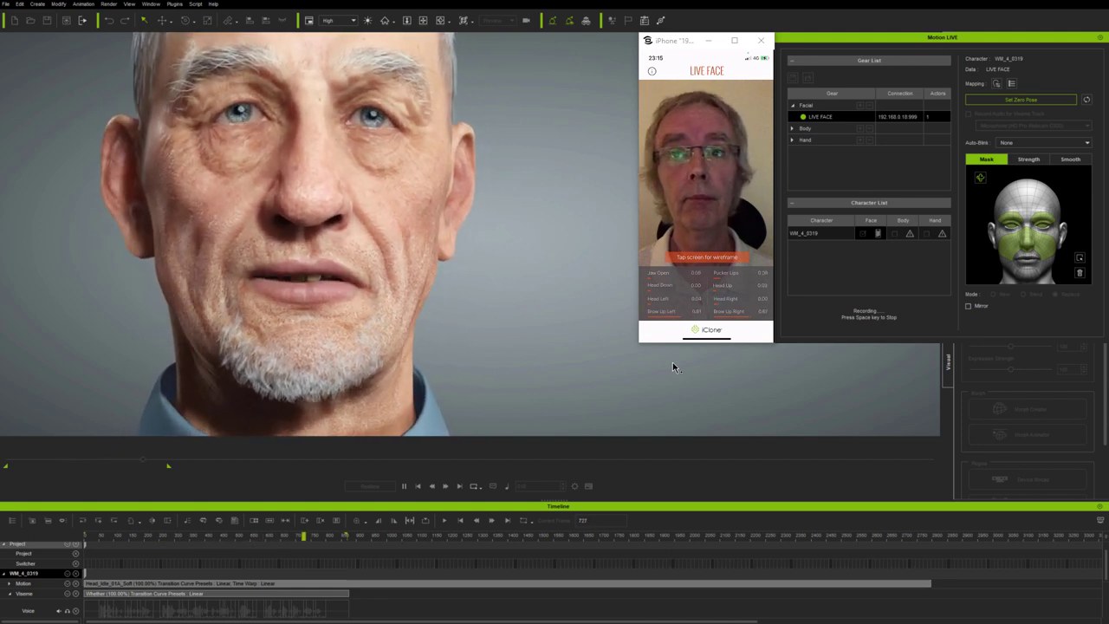
pyautogui.press('space')
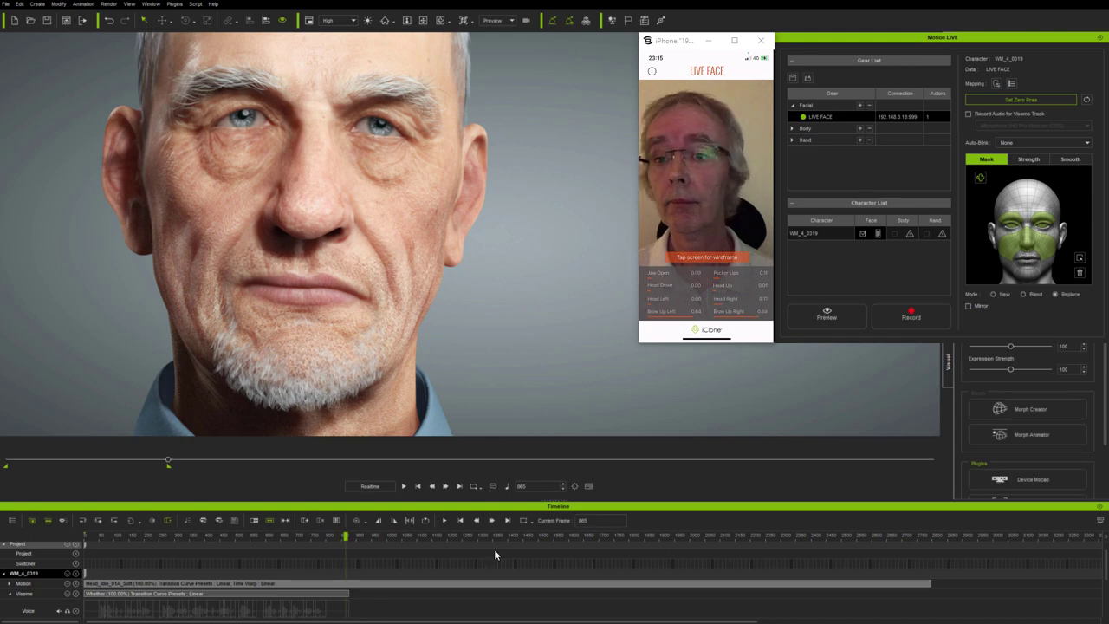
pyautogui.moveTo(345, 537); pyautogui.dragTo(48, 537)
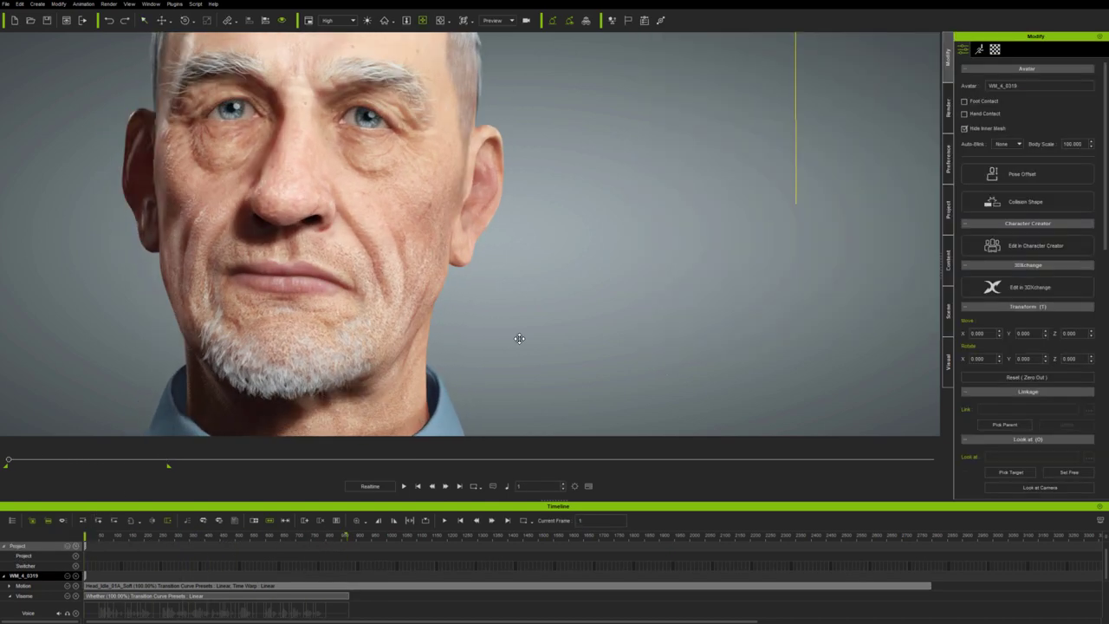
# Step: Reframe the head in three-quarter view and select the Viseme clip at frame 83
pyautogui.moveTo(519, 337); pyautogui.dragTo(681, 336, button='middle')
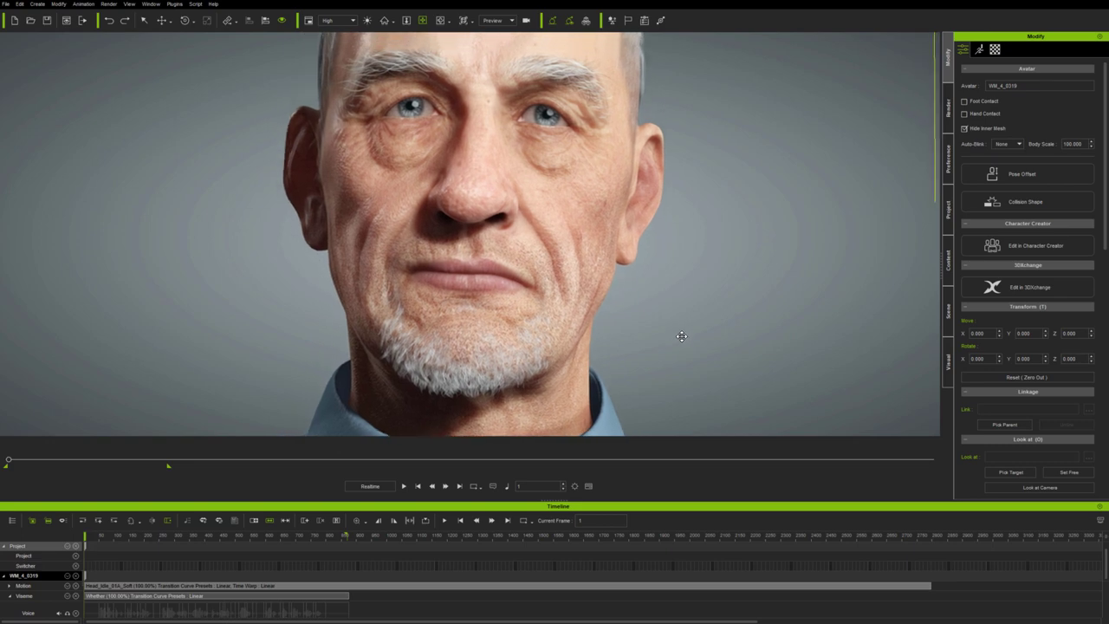
pyautogui.moveTo(690, 363); pyautogui.dragTo(572, 377, button='right')
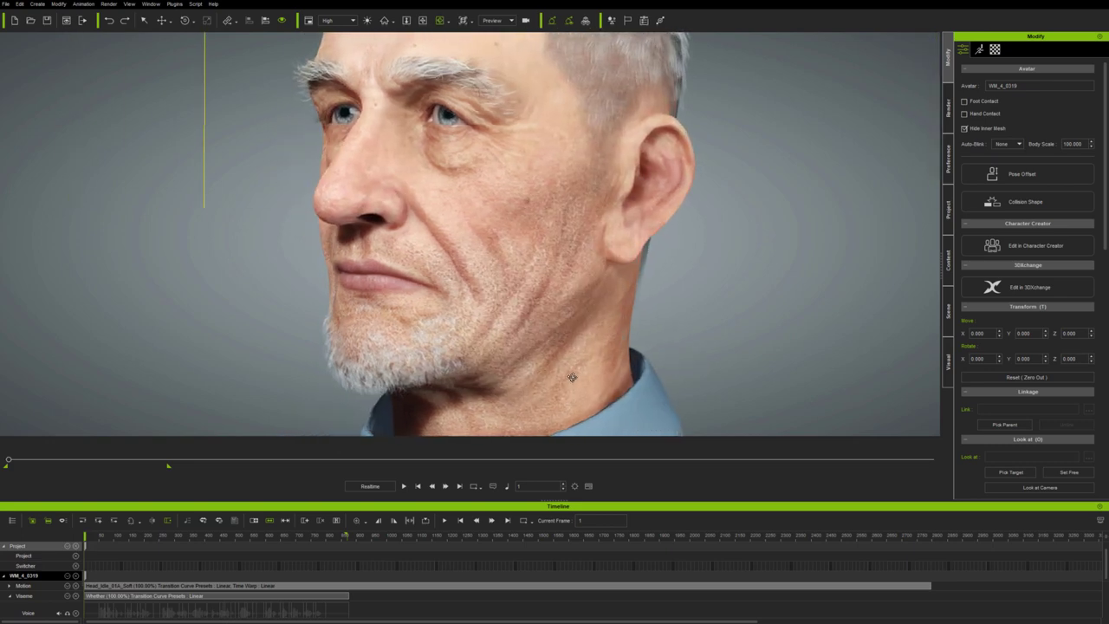
pyautogui.scroll(-2, 482, 562)
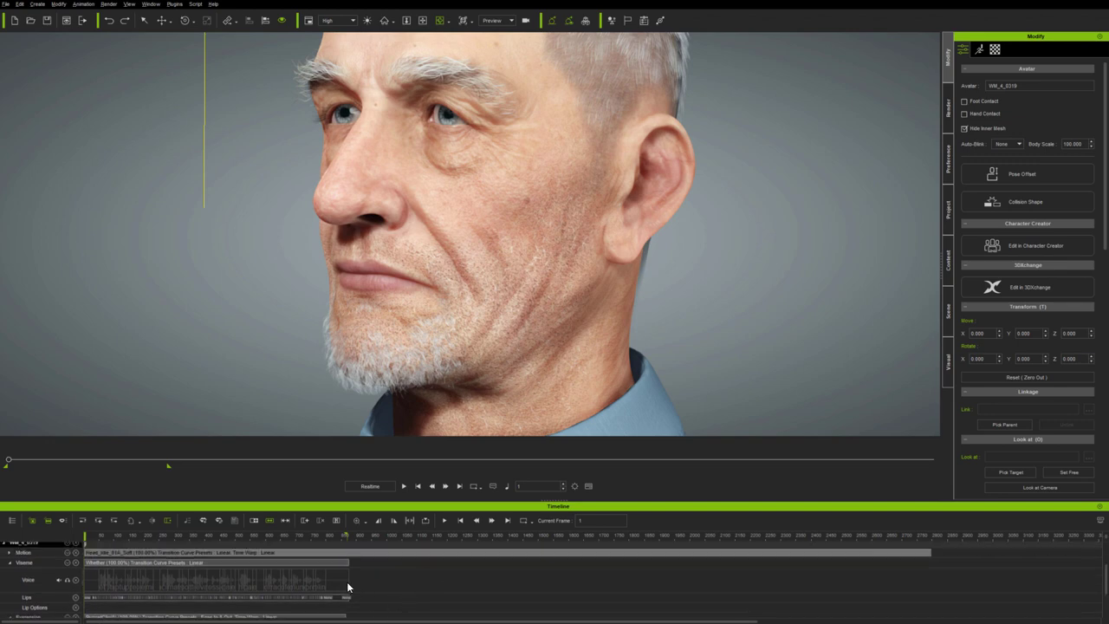
pyautogui.keyDown('ctrl'); pyautogui.scroll(5, 348, 587); pyautogui.keyUp('ctrl')
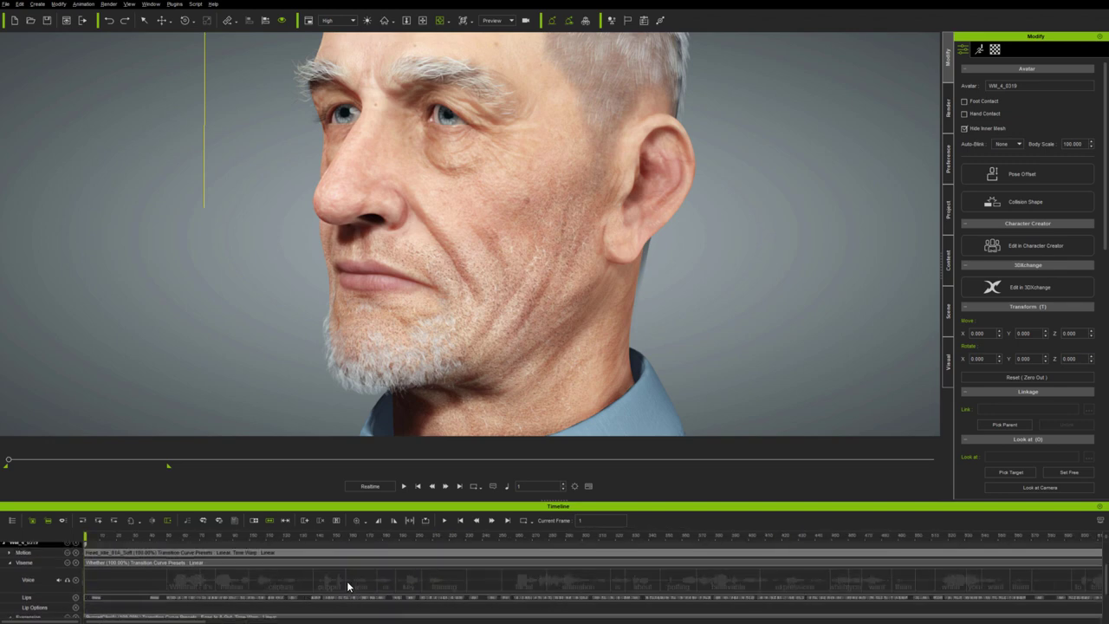
pyautogui.click(174, 560)
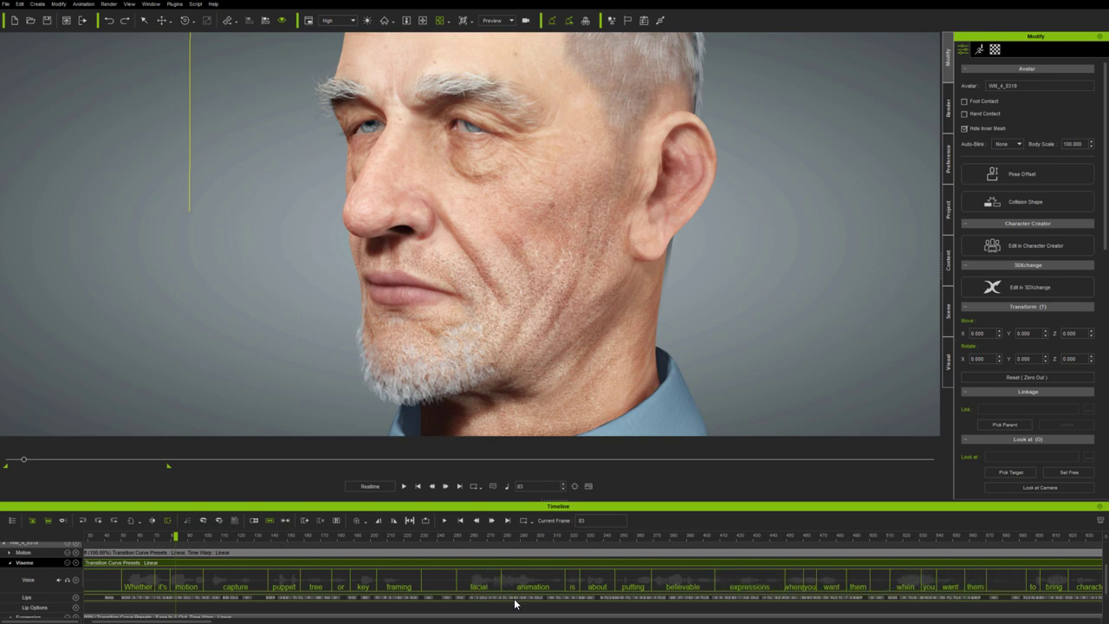
pyautogui.scroll(5, 515, 597)
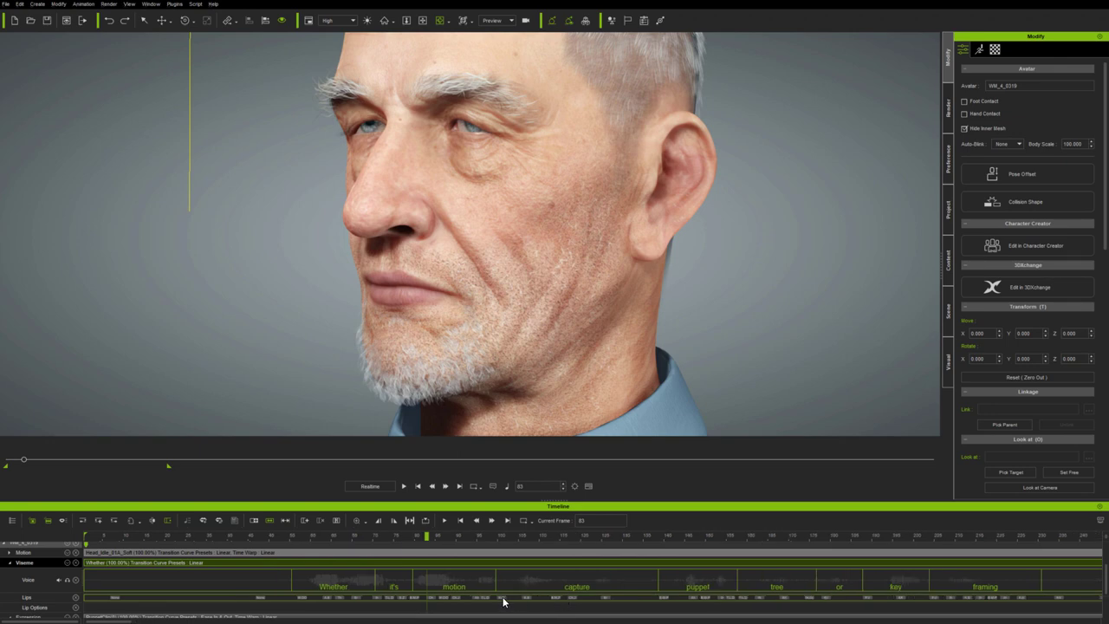
pyautogui.doubleClick(503, 598)
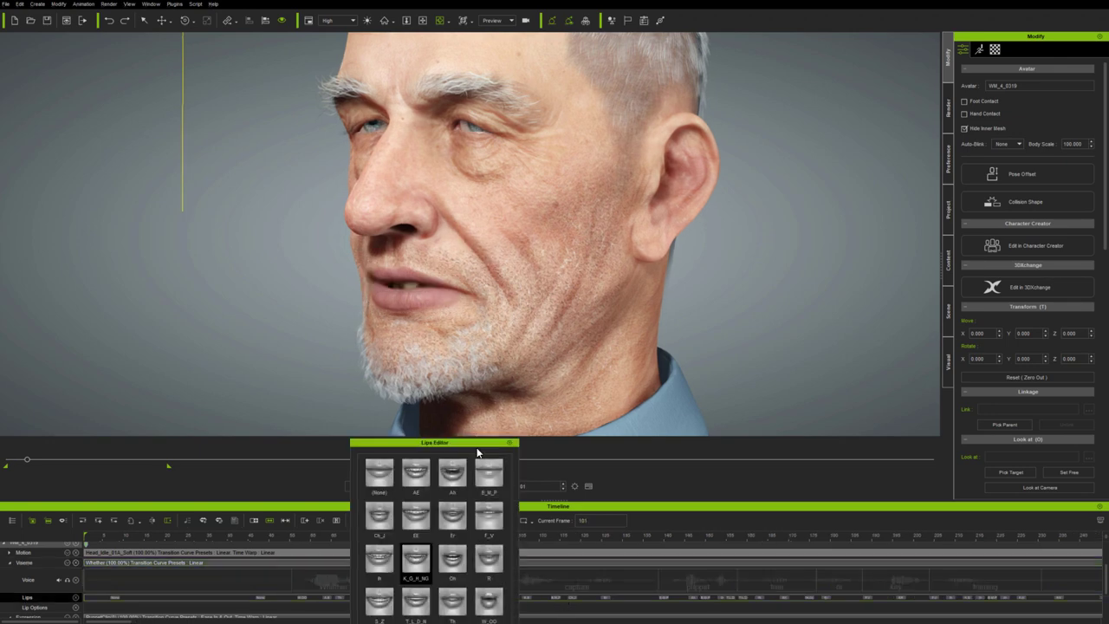
pyautogui.moveTo(479, 442); pyautogui.dragTo(746, 236)
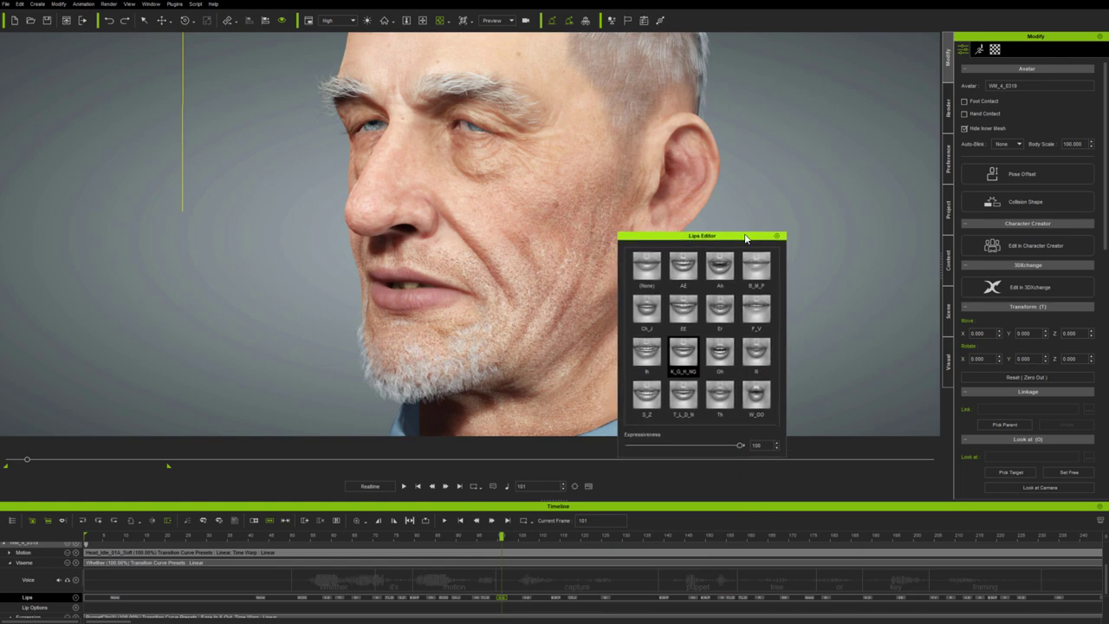
pyautogui.click(647, 352)
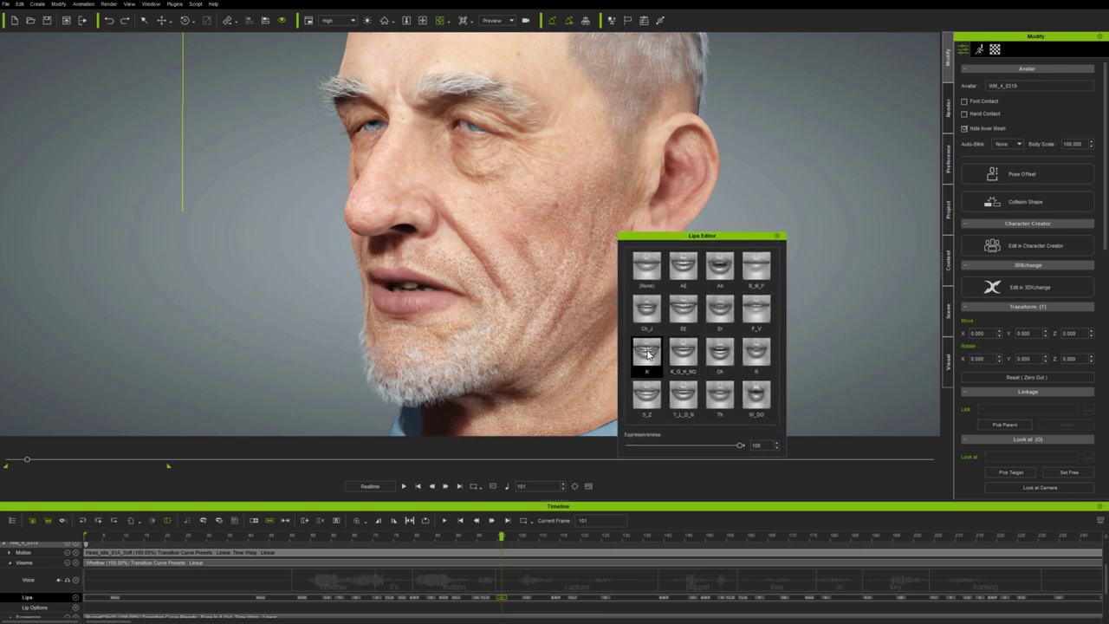
pyautogui.click(649, 327)
pyautogui.click(648, 268)
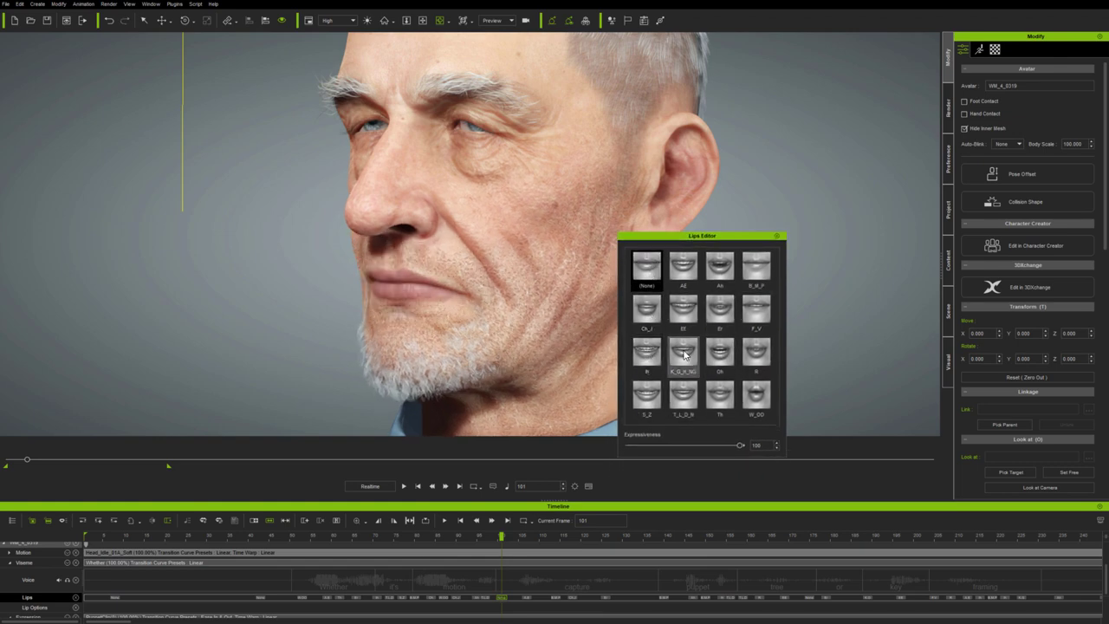
pyautogui.click(686, 360)
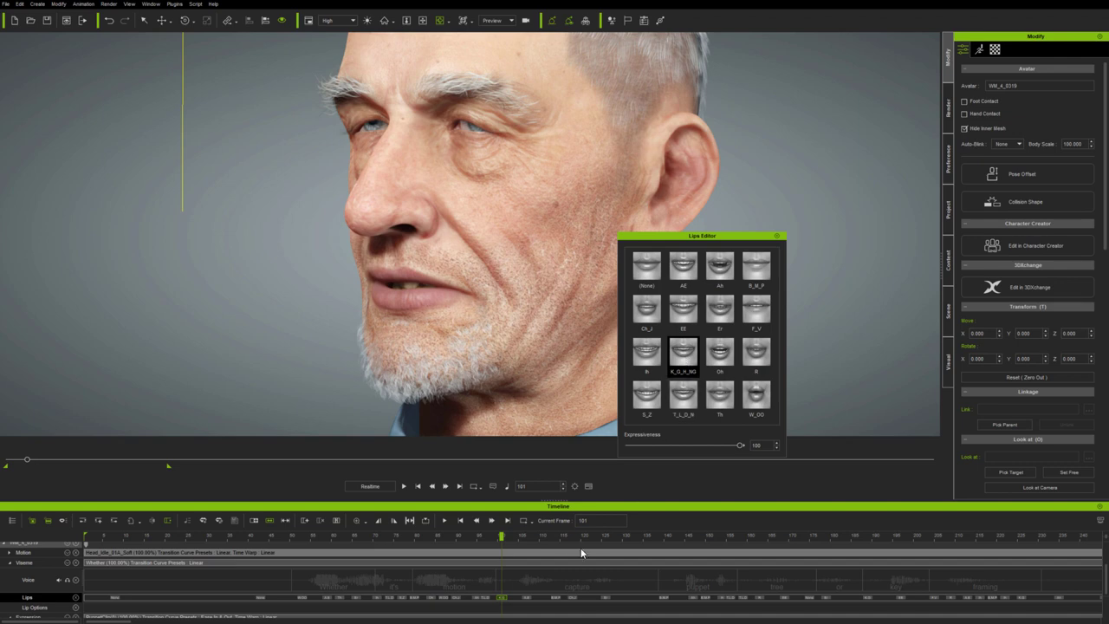
pyautogui.click(777, 236)
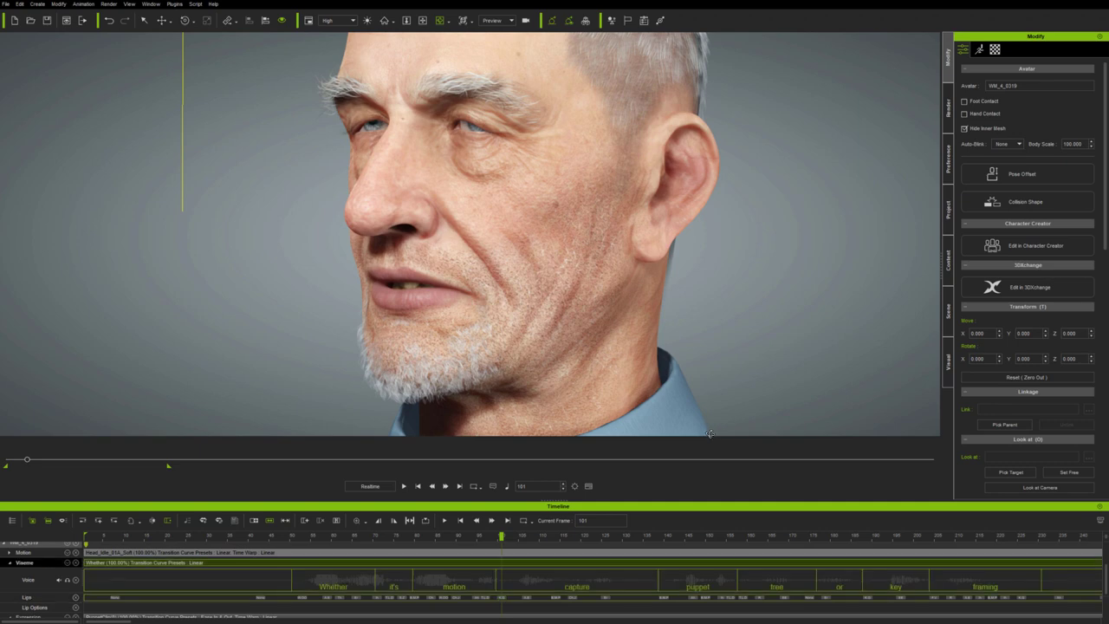
# Step: Open the Viseme clip's context menu in the timeline
pyautogui.rightClick(602, 565)
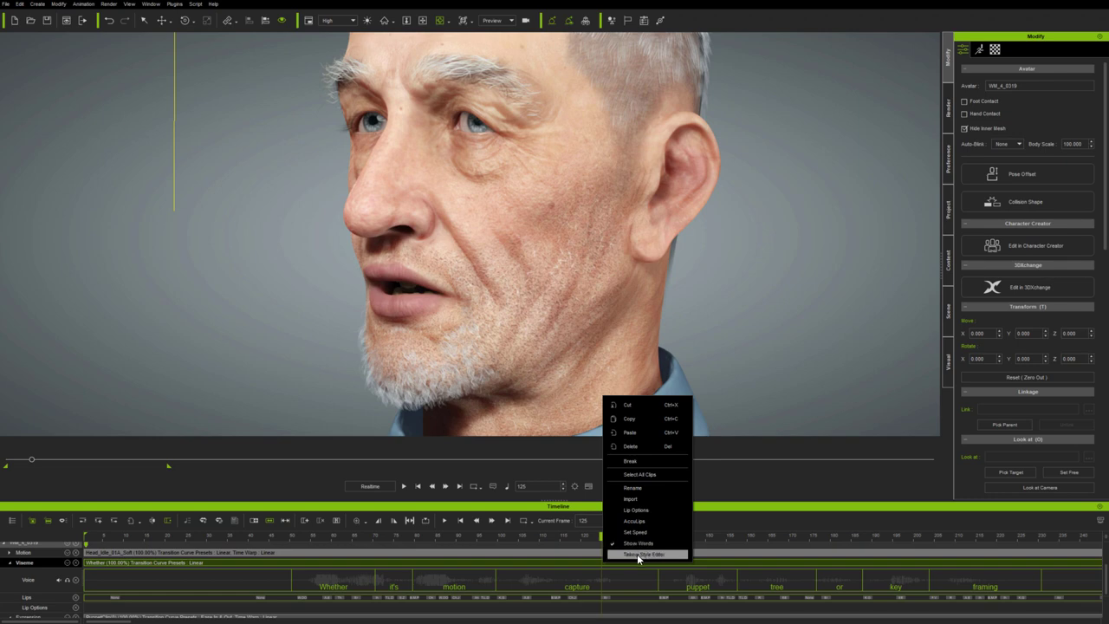
# Step: Open the Talking Style Editor, frame the lips, play the speech and move the editor aside
pyautogui.click(636, 554)
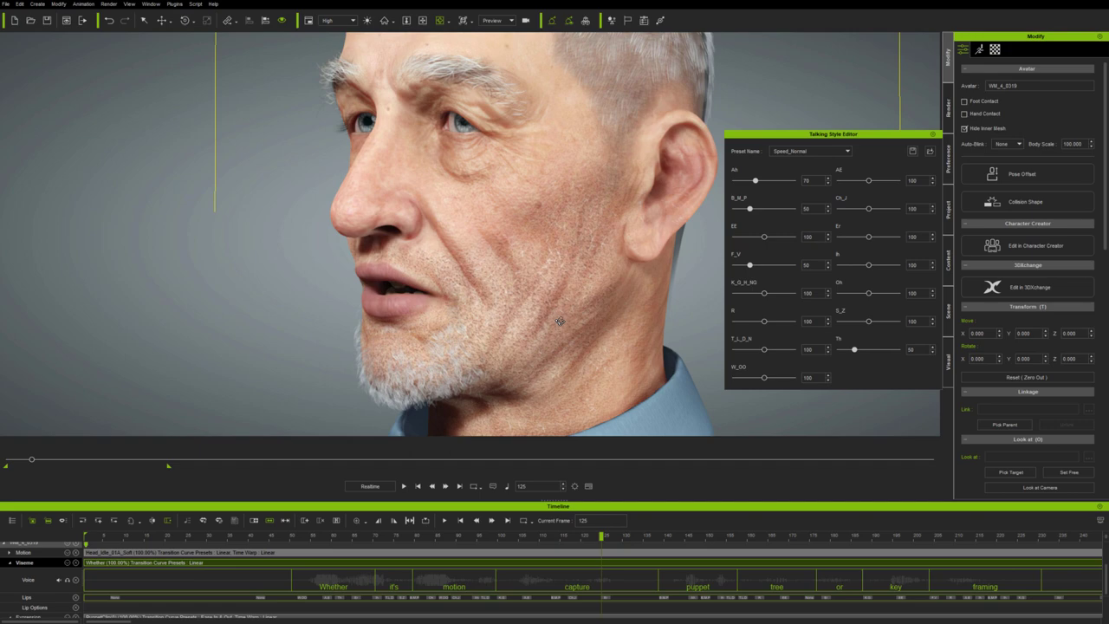
pyautogui.moveTo(559, 321); pyautogui.dragTo(432, 143, button='middle')
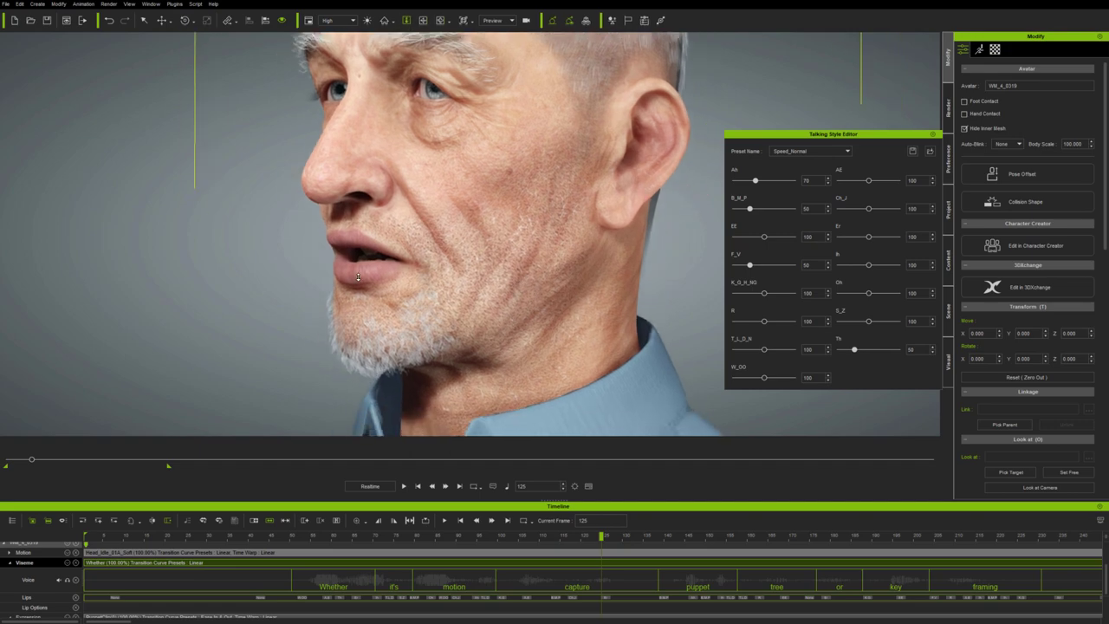
pyautogui.scroll(5, 358, 278)
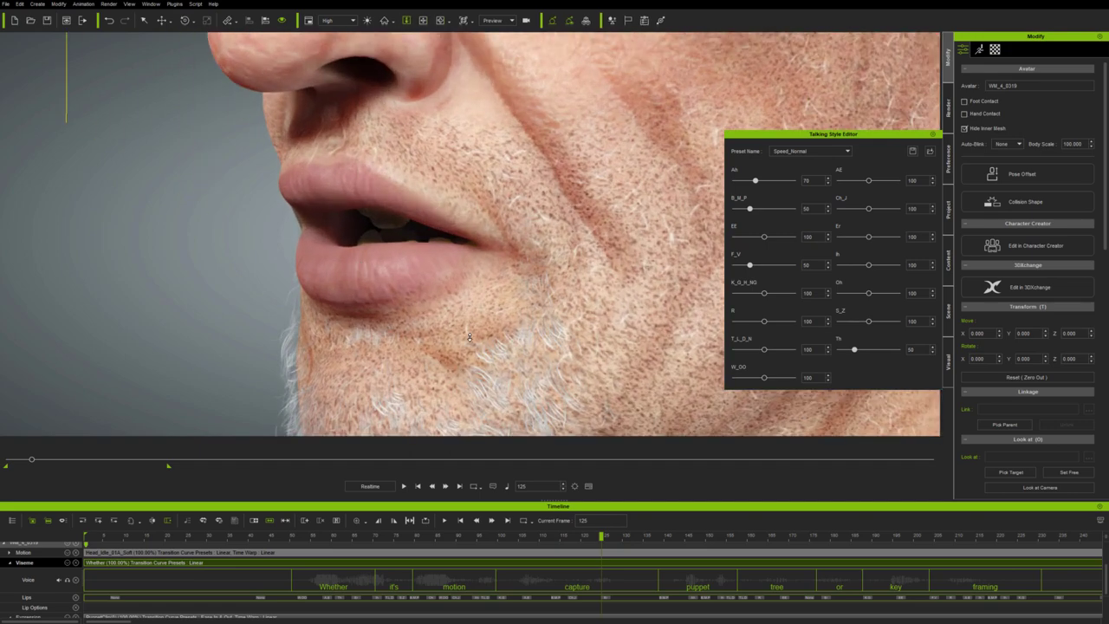
pyautogui.moveTo(469, 337); pyautogui.dragTo(480, 353, button='middle')
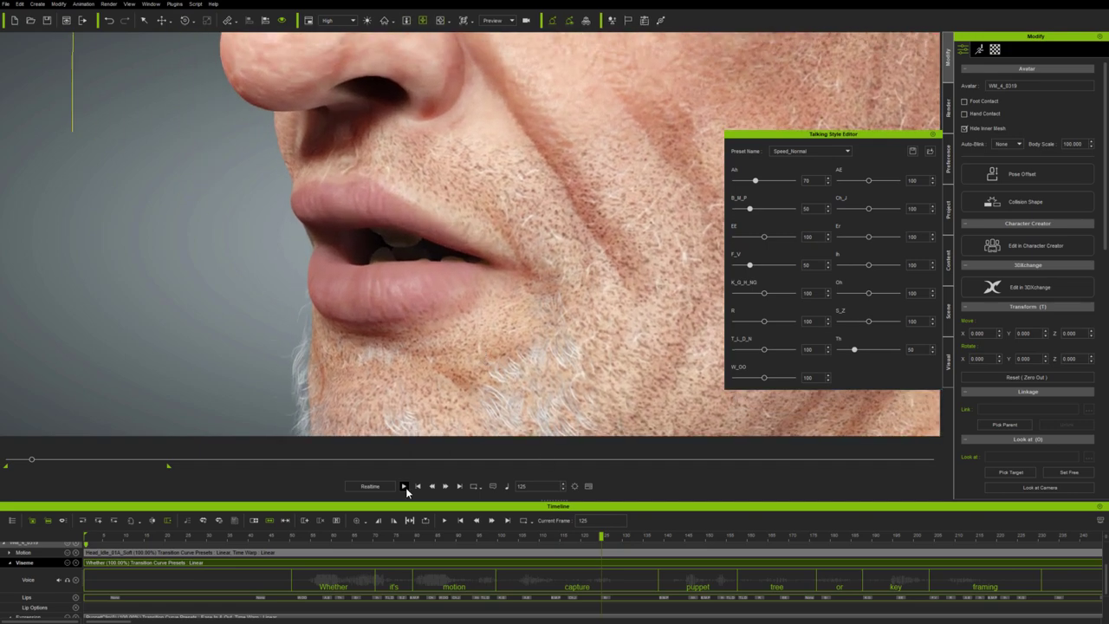
pyautogui.click(404, 486)
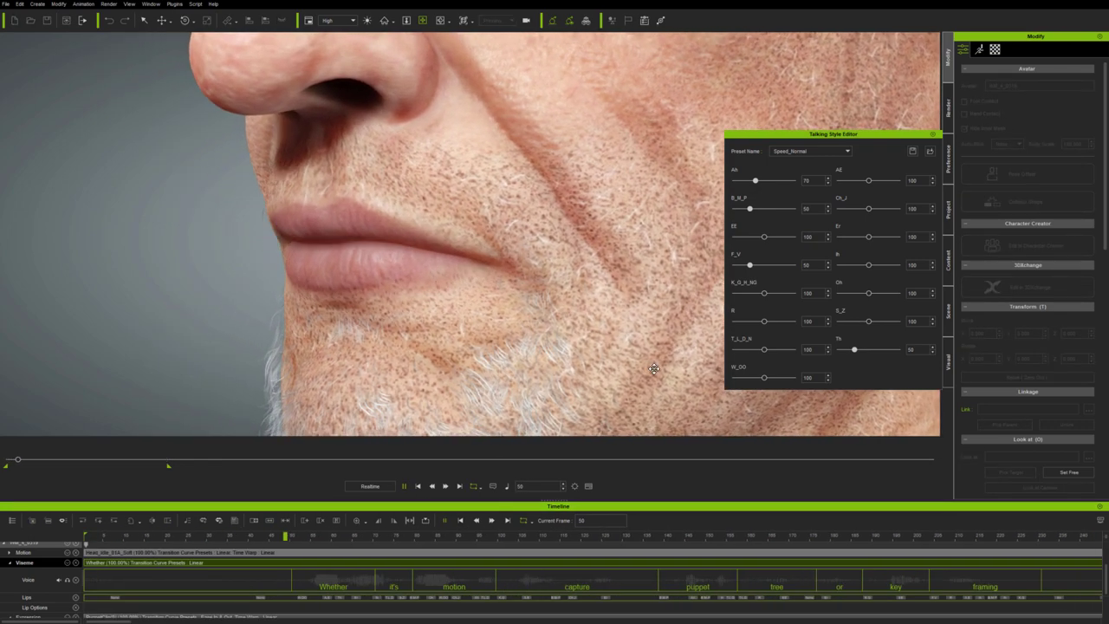
pyautogui.moveTo(866, 135); pyautogui.dragTo(788, 115)
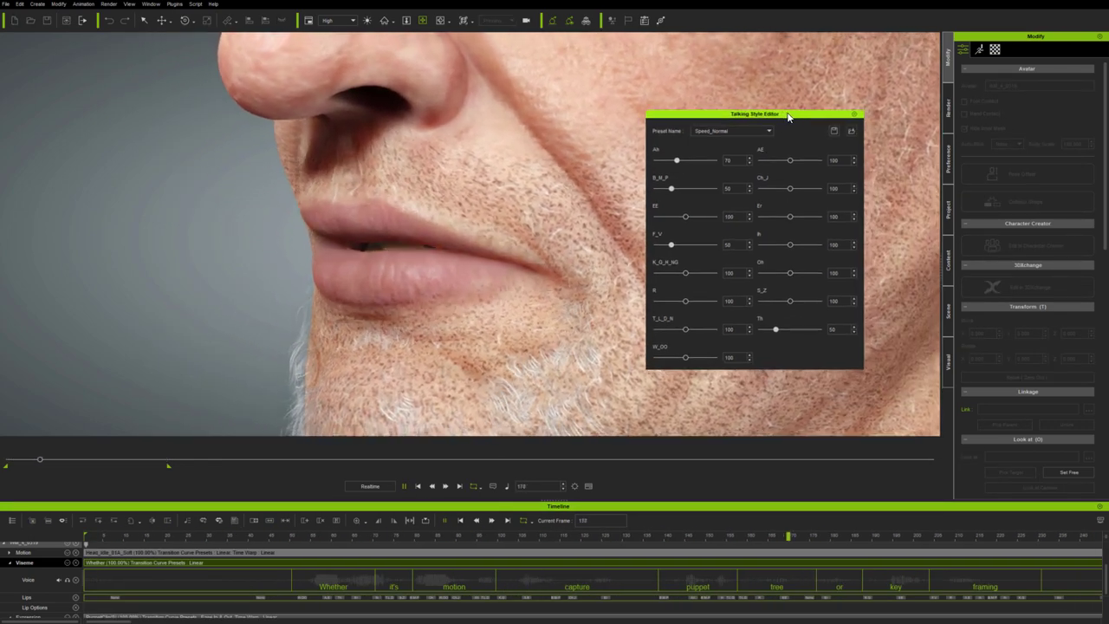
# Step: Try Global_050, Global_100 and Global_150 presets, settling on Global_200 with every viseme at 200
pyautogui.click(767, 130)
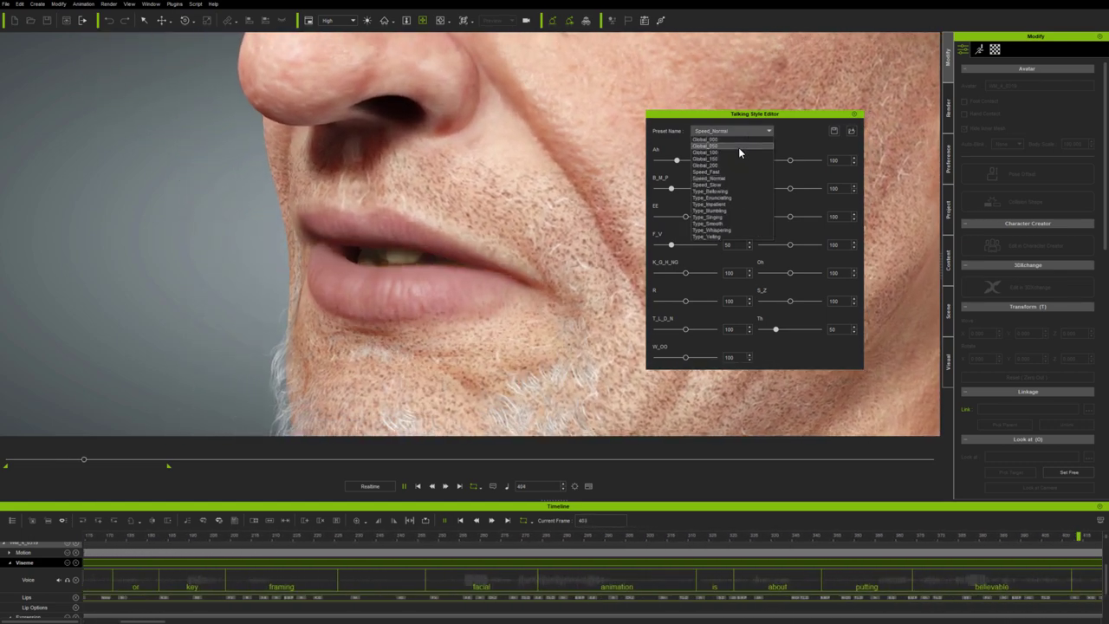
pyautogui.click(737, 147)
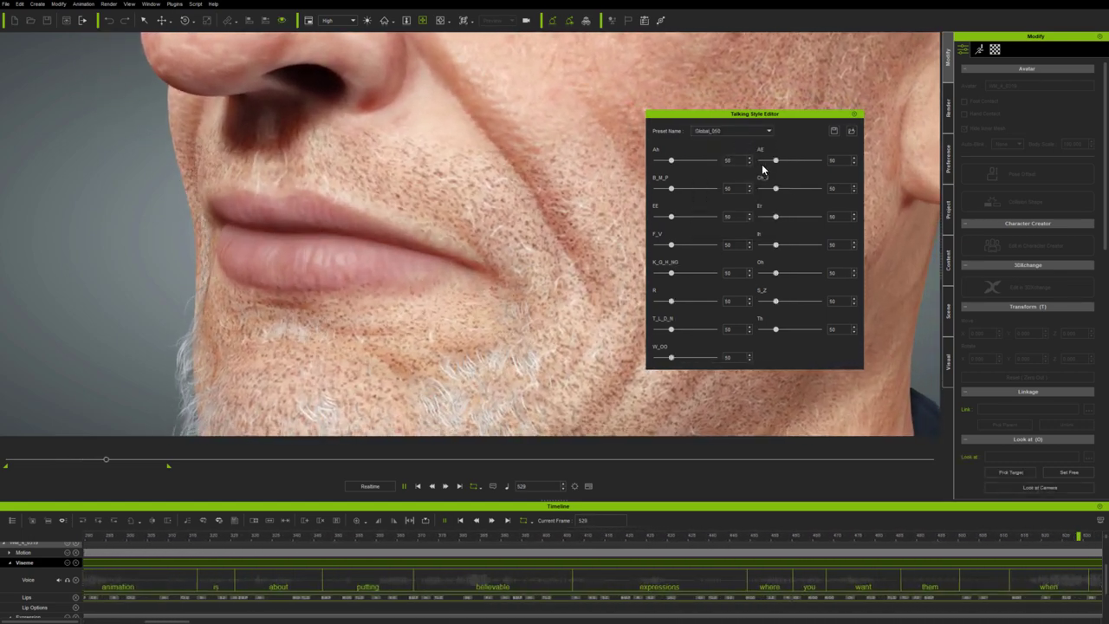
pyautogui.click(767, 131)
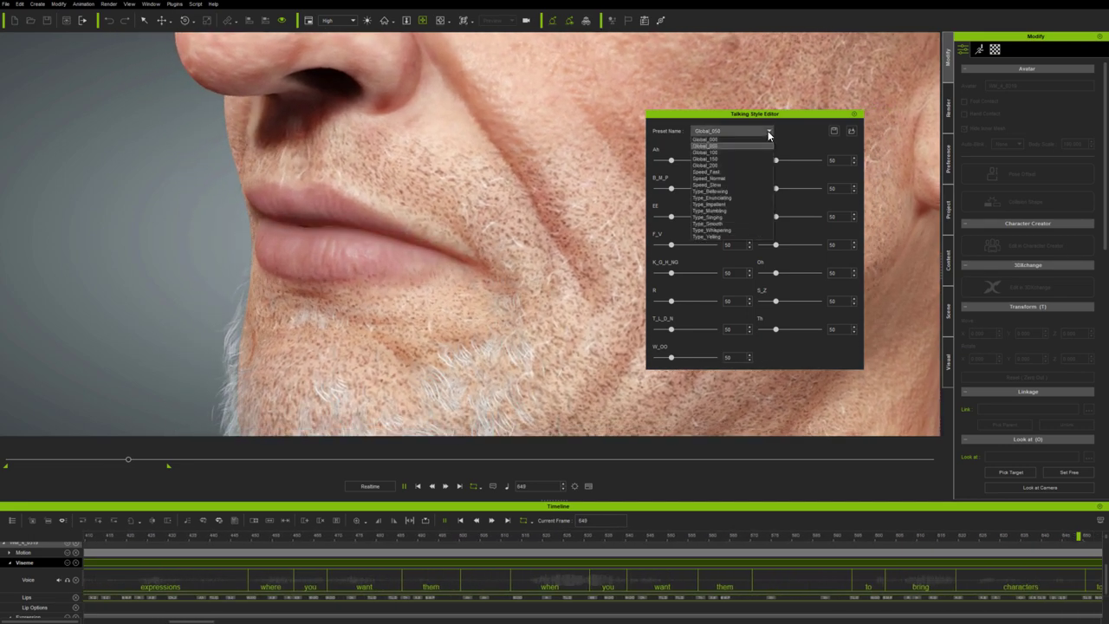
pyautogui.click(739, 152)
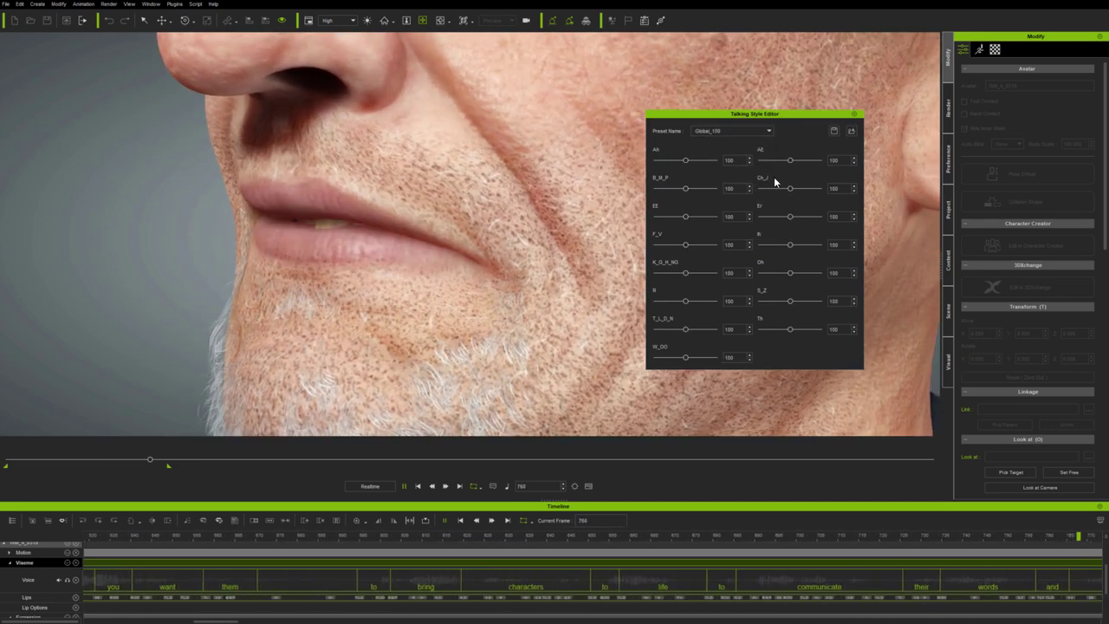
pyautogui.click(768, 131)
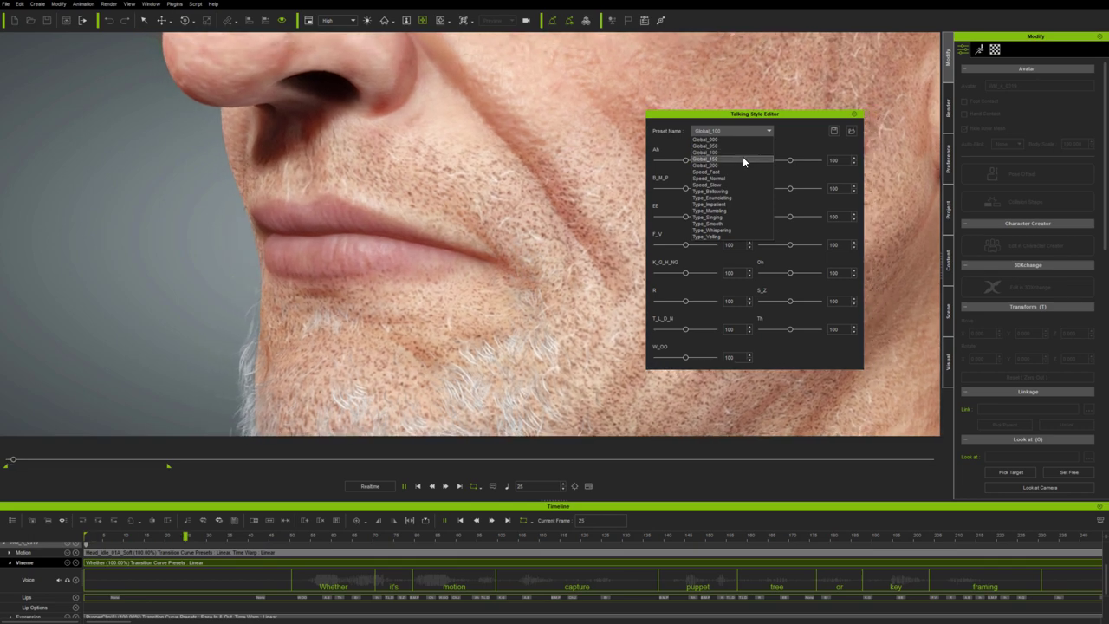
pyautogui.click(742, 160)
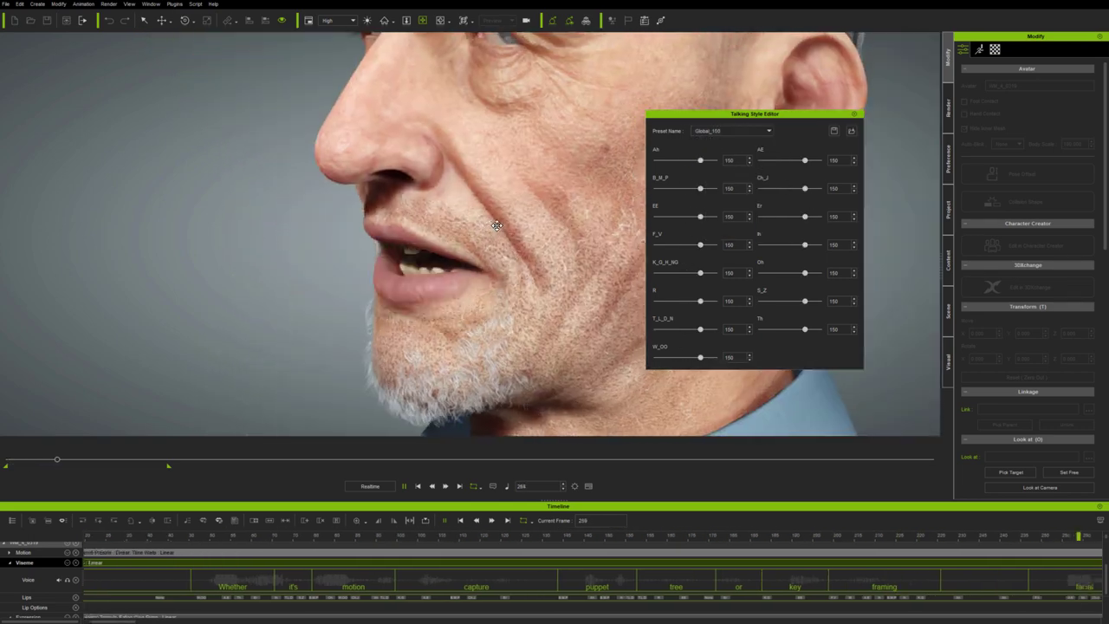
pyautogui.click(767, 131)
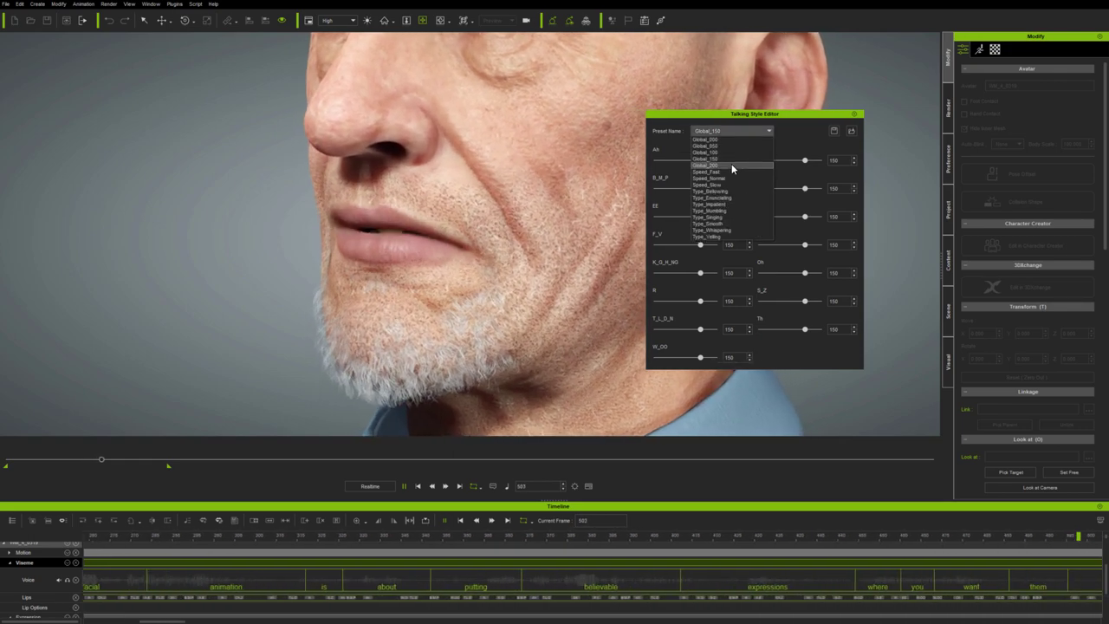
pyautogui.click(731, 164)
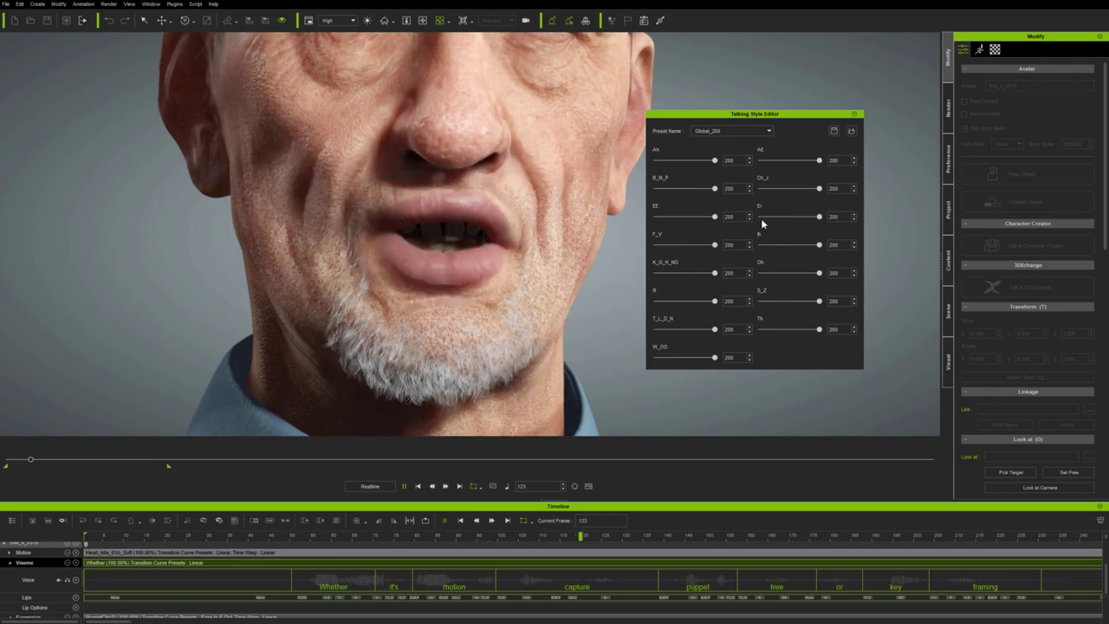
pyautogui.click(768, 131)
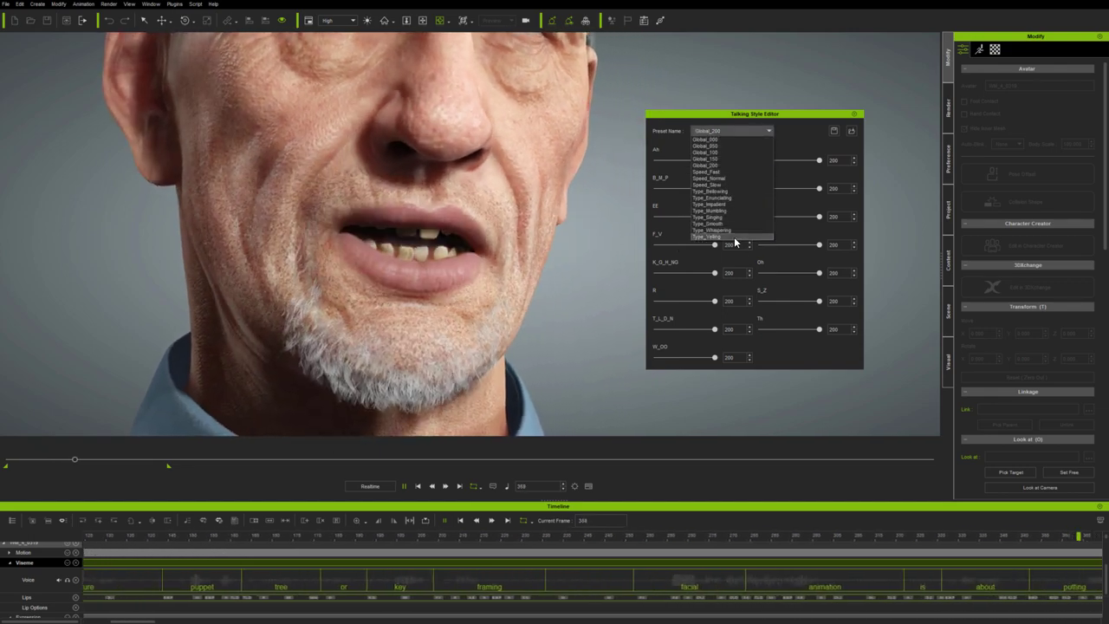
# Step: Audition the Speed_Fast, Speed_Slow and Type_Enunciating talking style presets
pyautogui.click(733, 172)
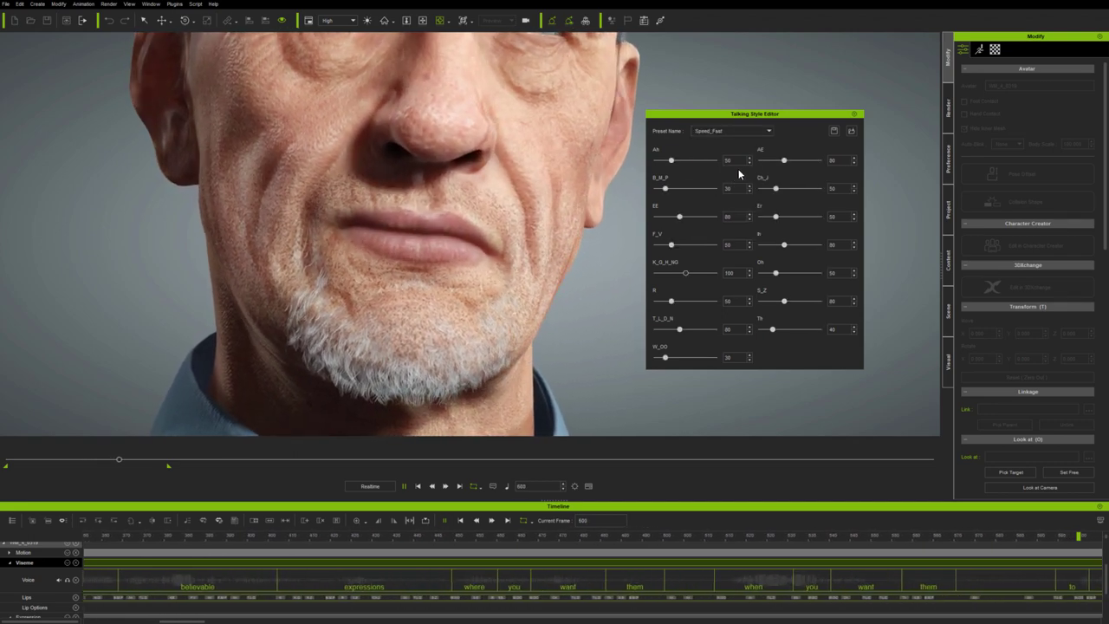
pyautogui.click(767, 130)
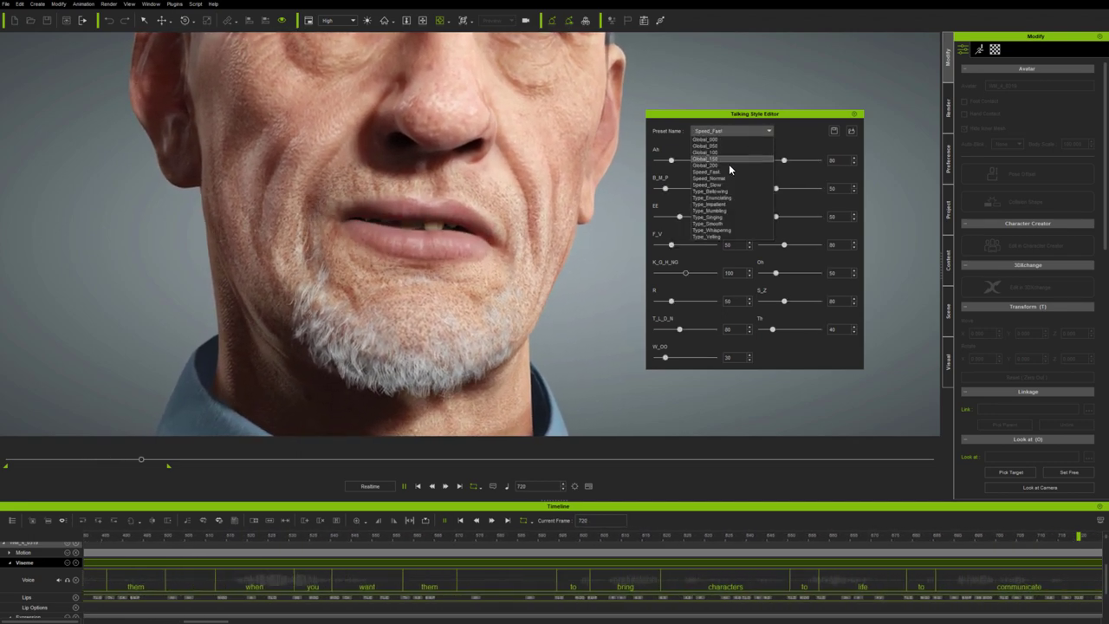
pyautogui.click(726, 184)
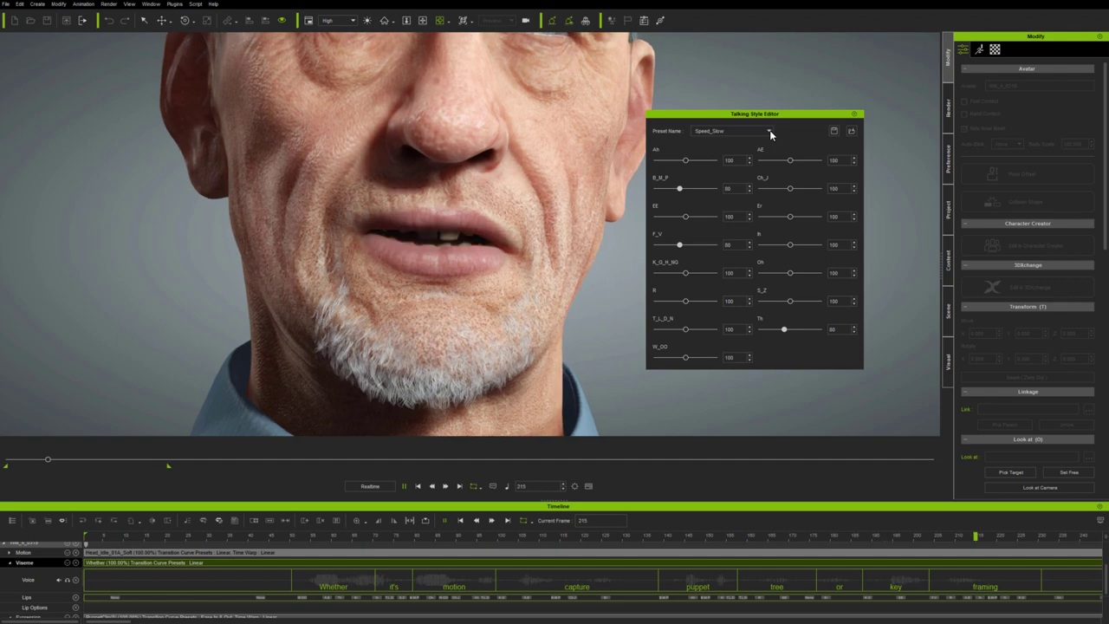
pyautogui.click(768, 131)
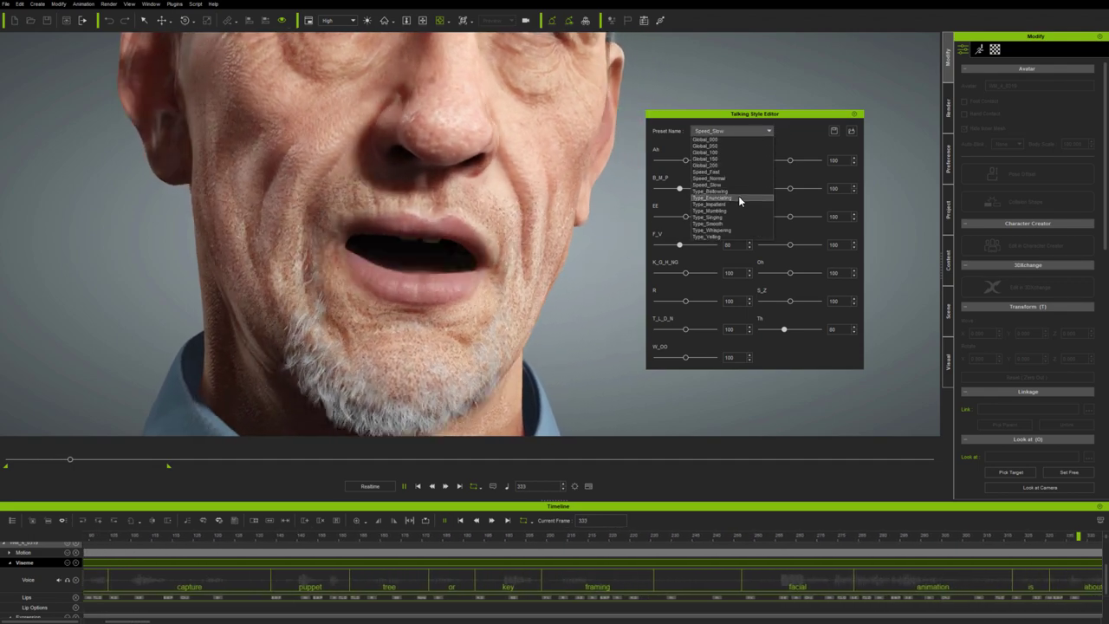
pyautogui.click(737, 197)
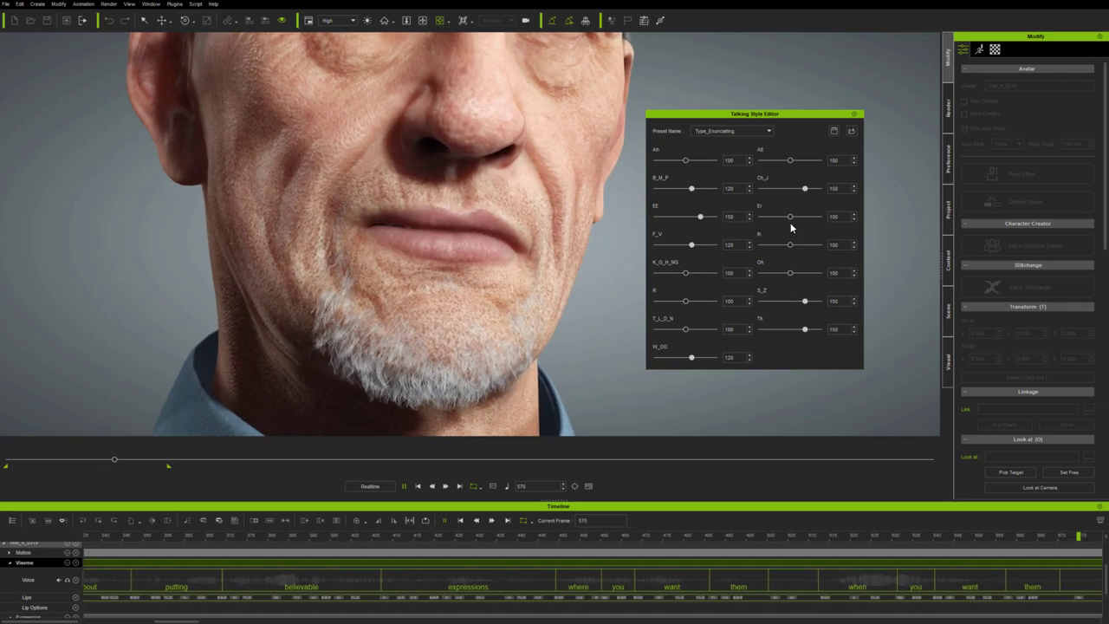
# Step: Try Type_Singing, settle on Type_Yelling, and stop playback at frame 1
pyautogui.click(768, 131)
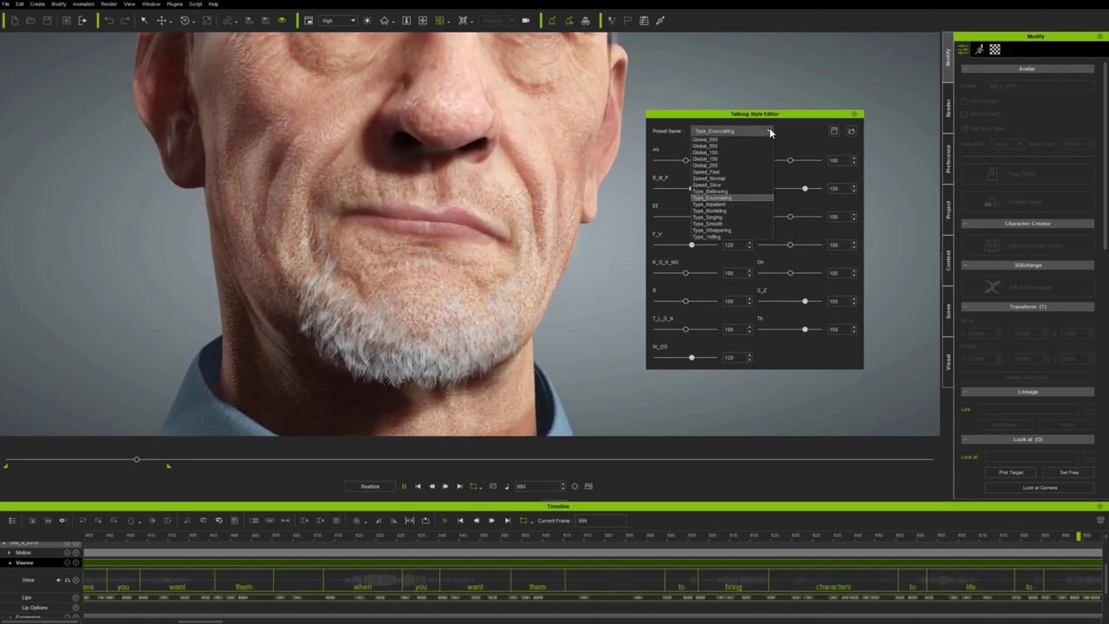
pyautogui.click(728, 216)
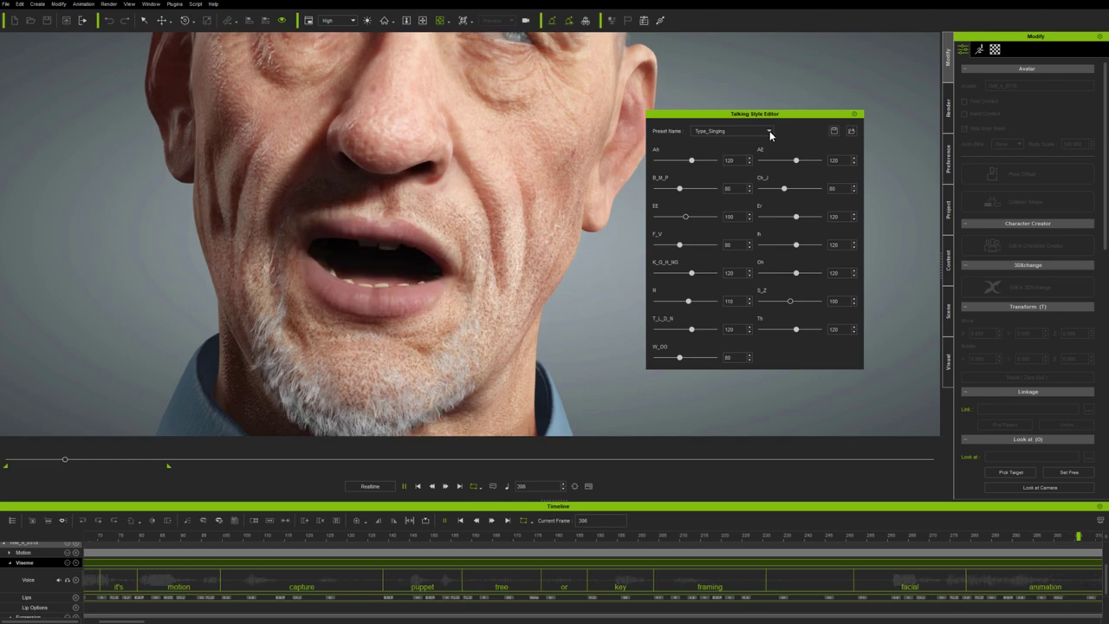
pyautogui.click(769, 131)
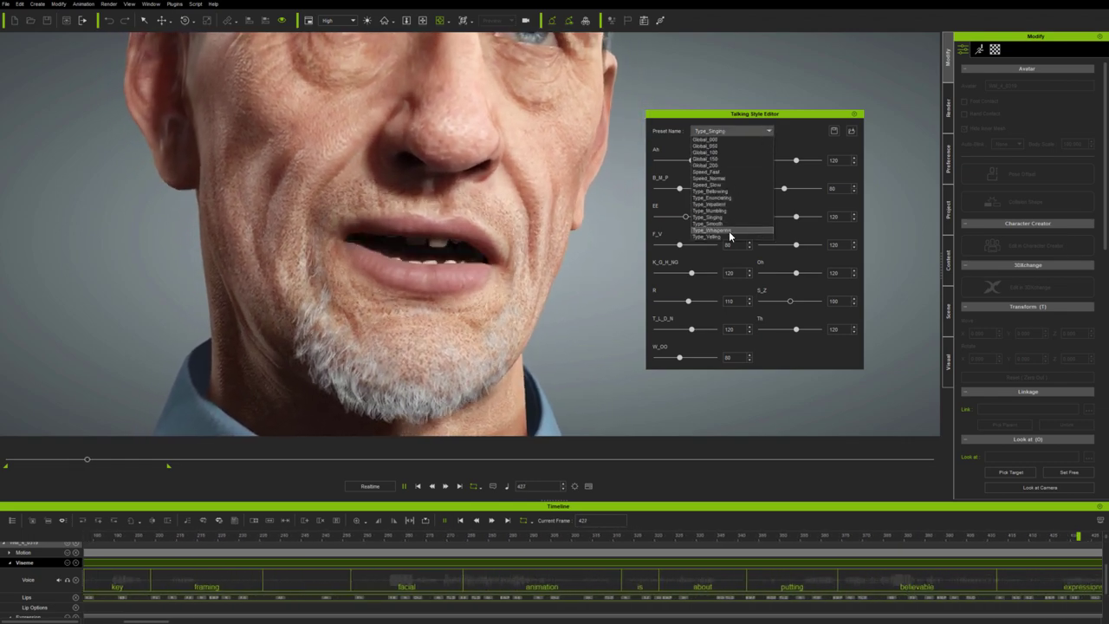
pyautogui.click(728, 236)
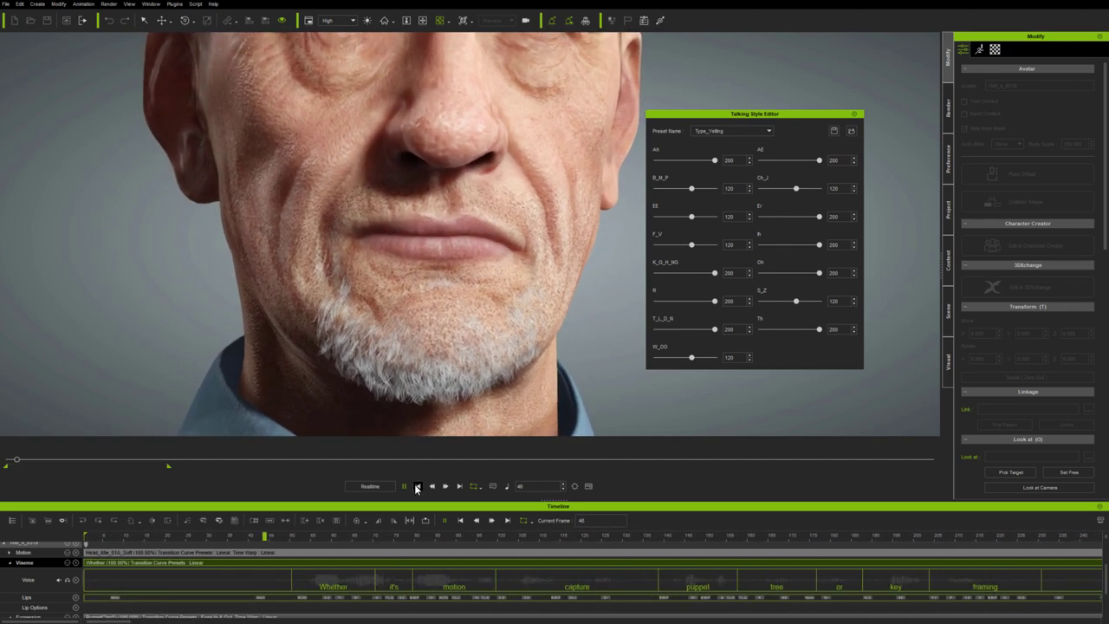
pyautogui.click(416, 486)
# Step: Scroll the Motion LIVE panel to check the LIVE FACE tracker is assigned to the old man
pyautogui.scroll(-3, 561, 263)
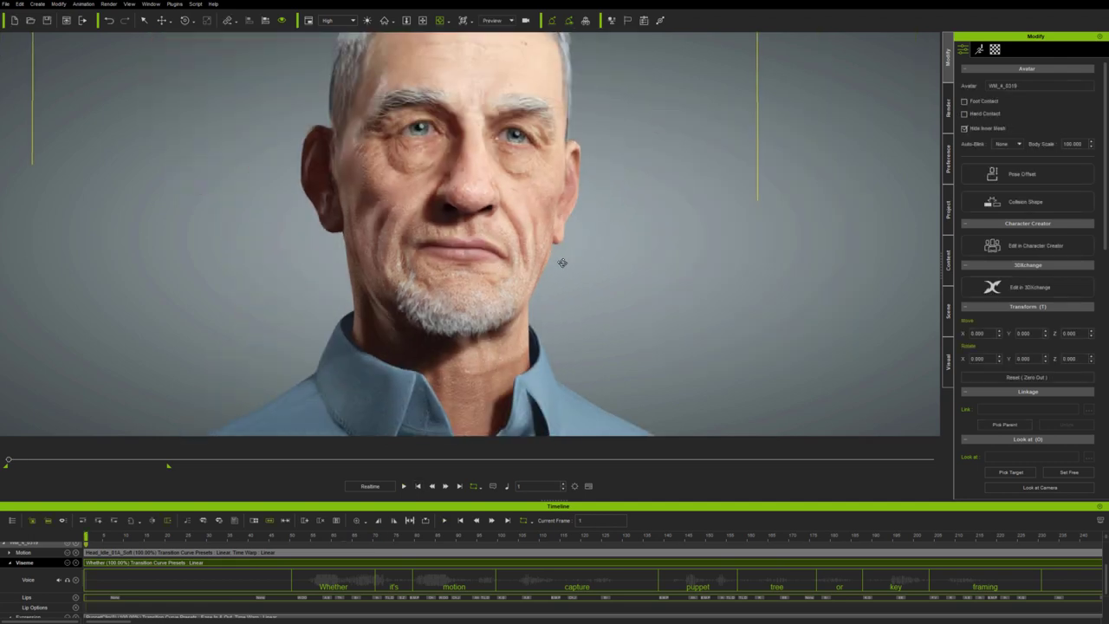
pyautogui.scroll(2, 554, 294)
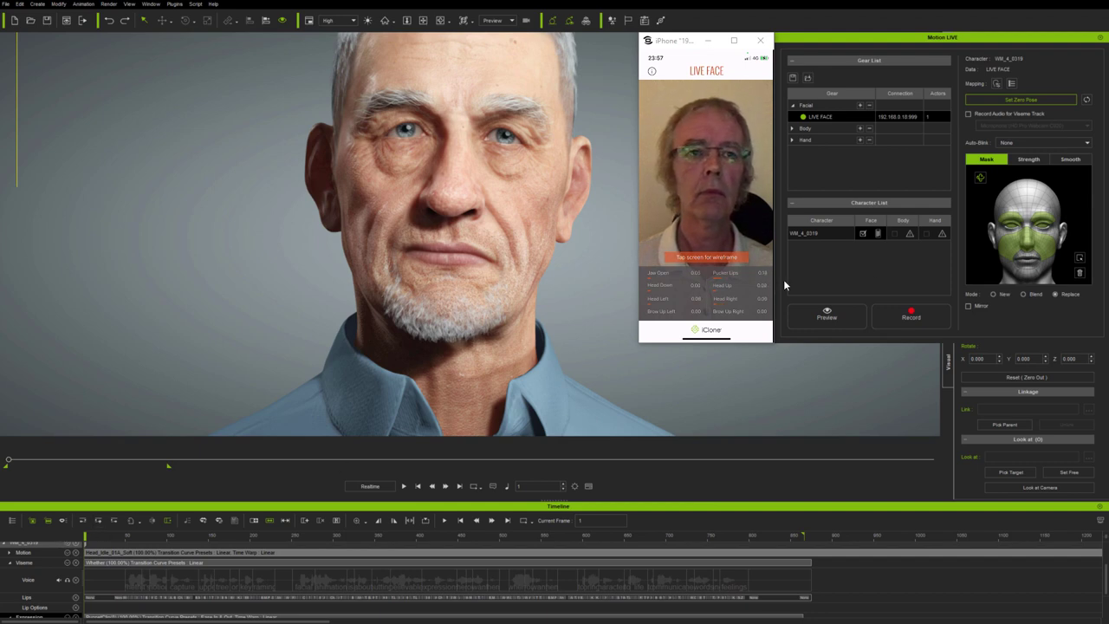
# Step: Clear the capture mask and record a mouth-only live face take over the speech
pyautogui.click(1079, 272)
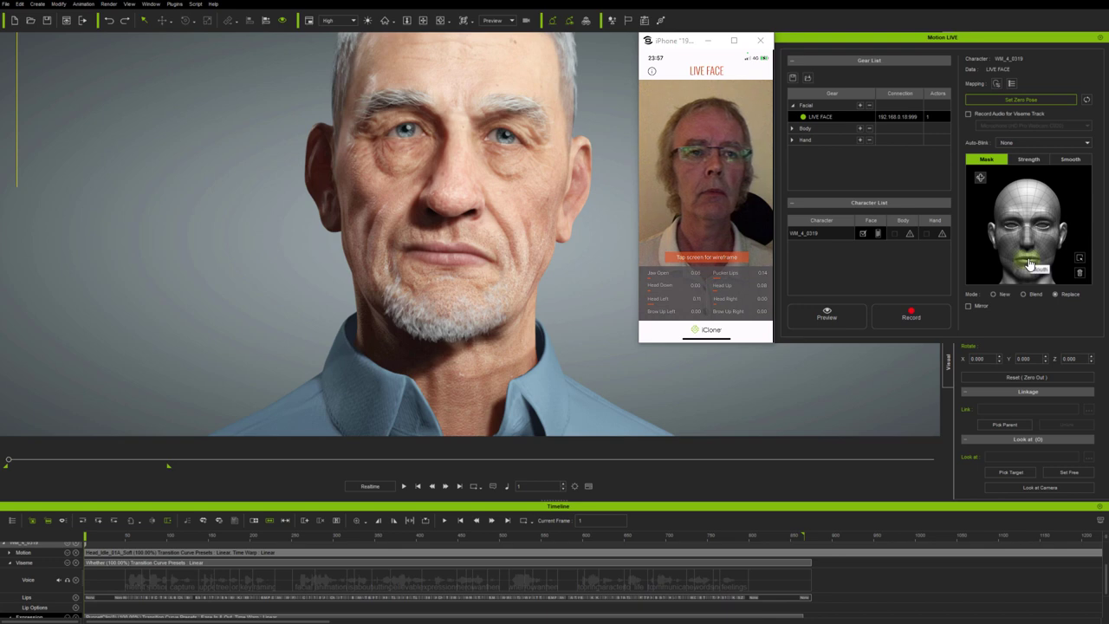
pyautogui.click(912, 324)
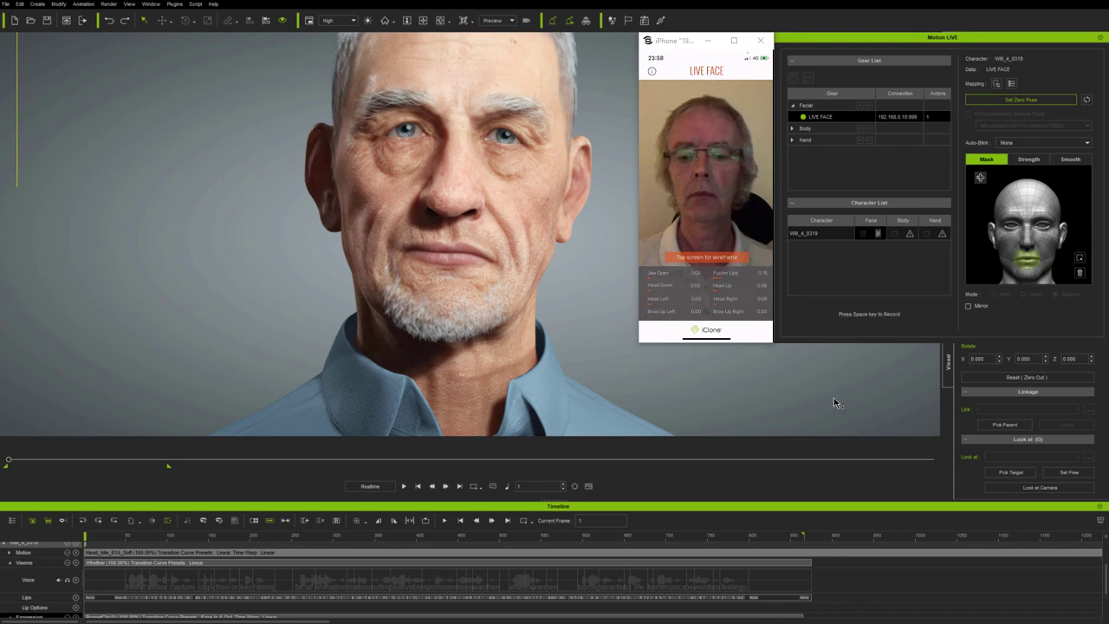
pyautogui.press('space')
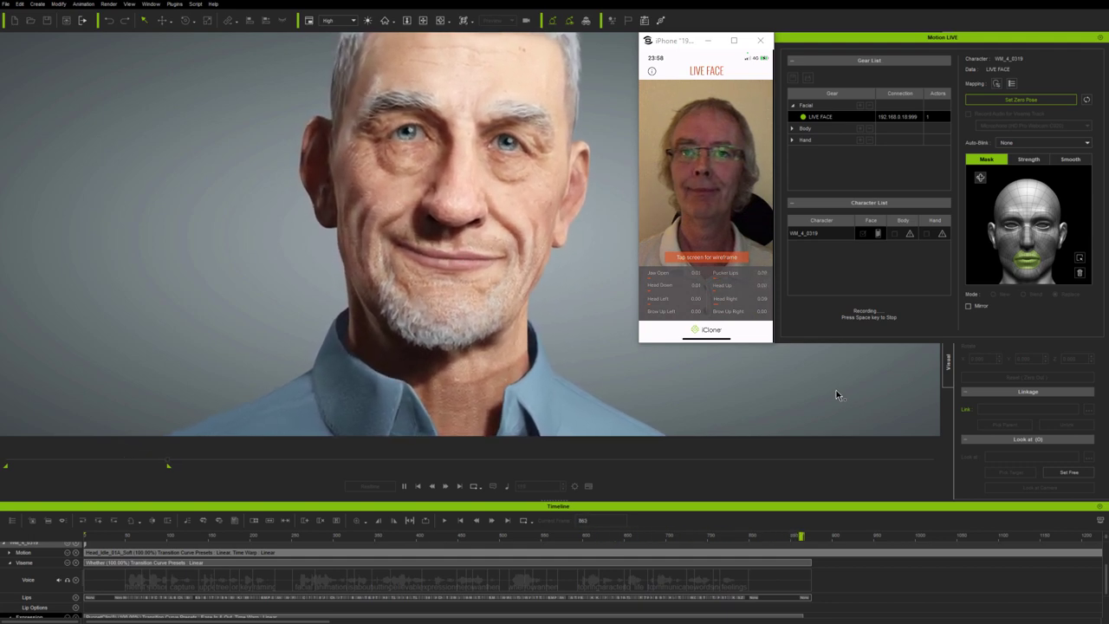
pyautogui.press('space')
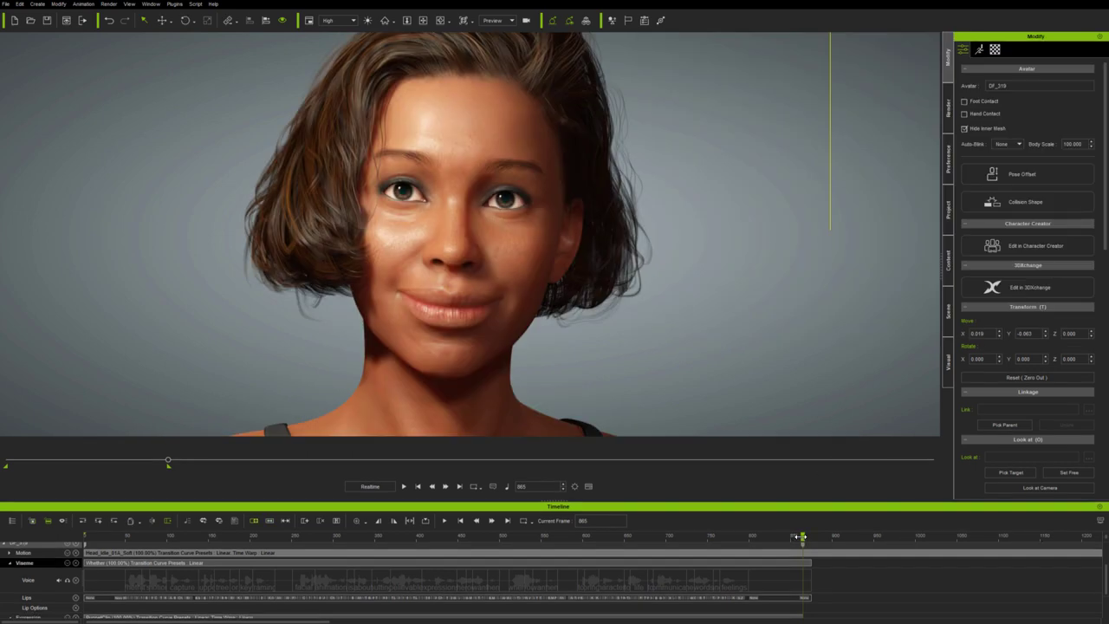
# Step: Rewind the timeline to the start and play the female character's talking animation
pyautogui.moveTo(800, 537); pyautogui.dragTo(72, 532)
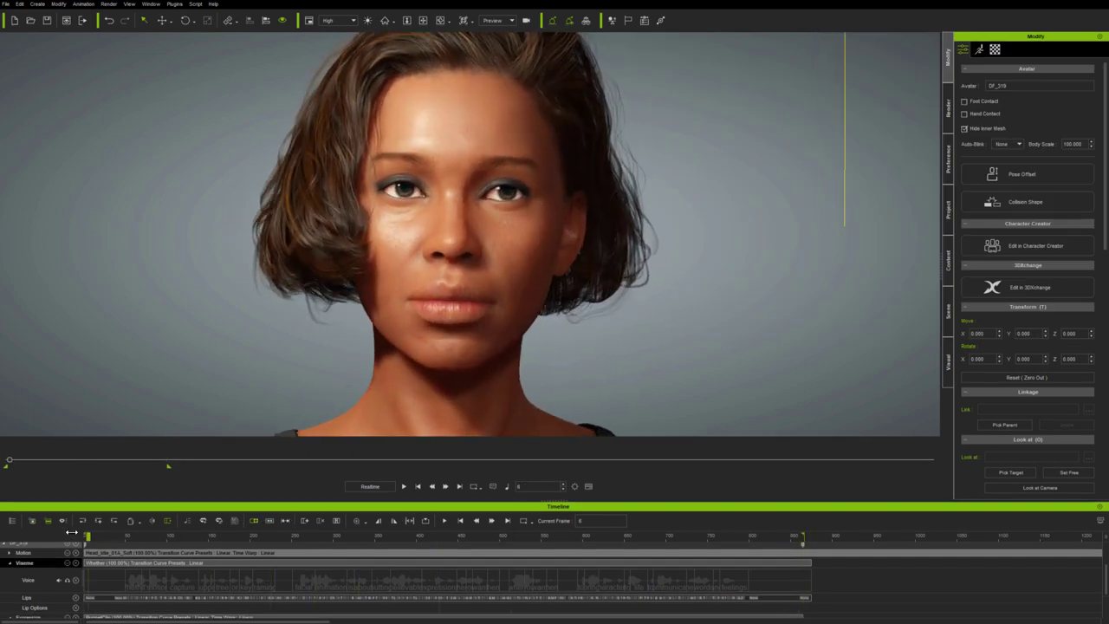
pyautogui.click(404, 486)
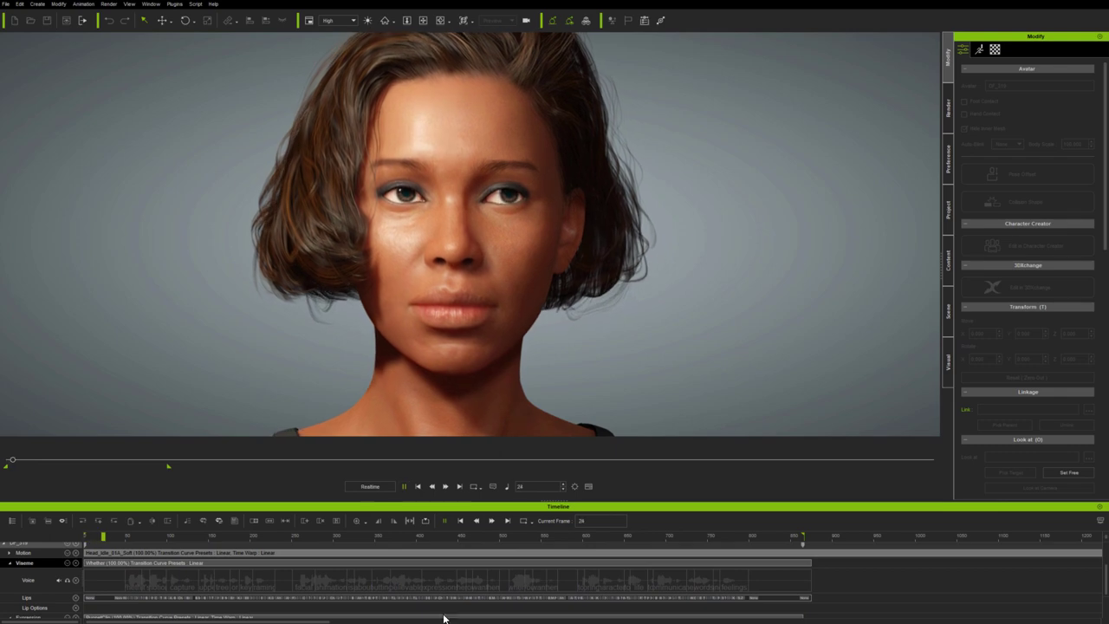